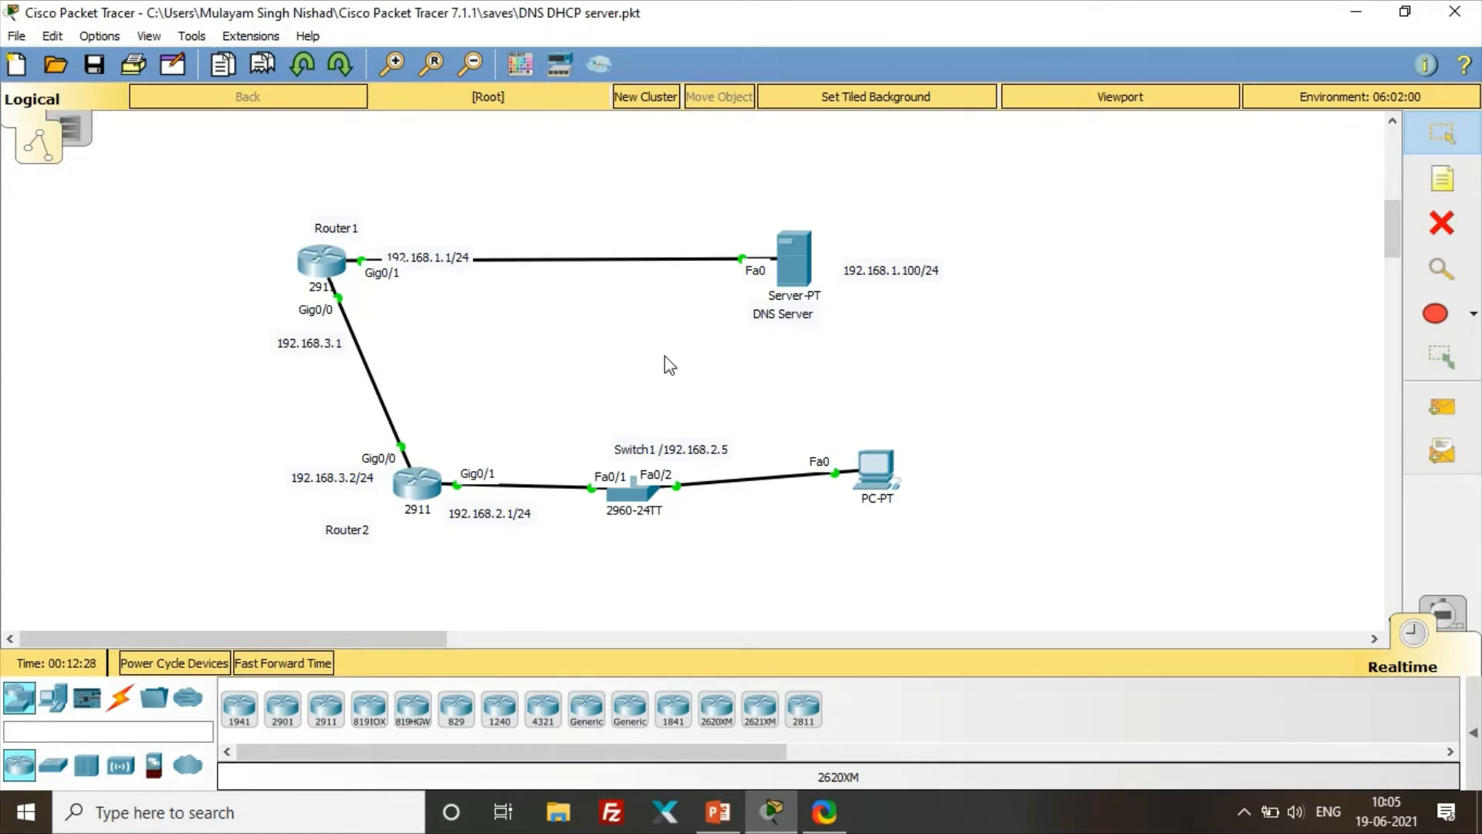
Change the text label beneath the server from "DNS Server" to "NTP protocol".
double_click(793, 313)
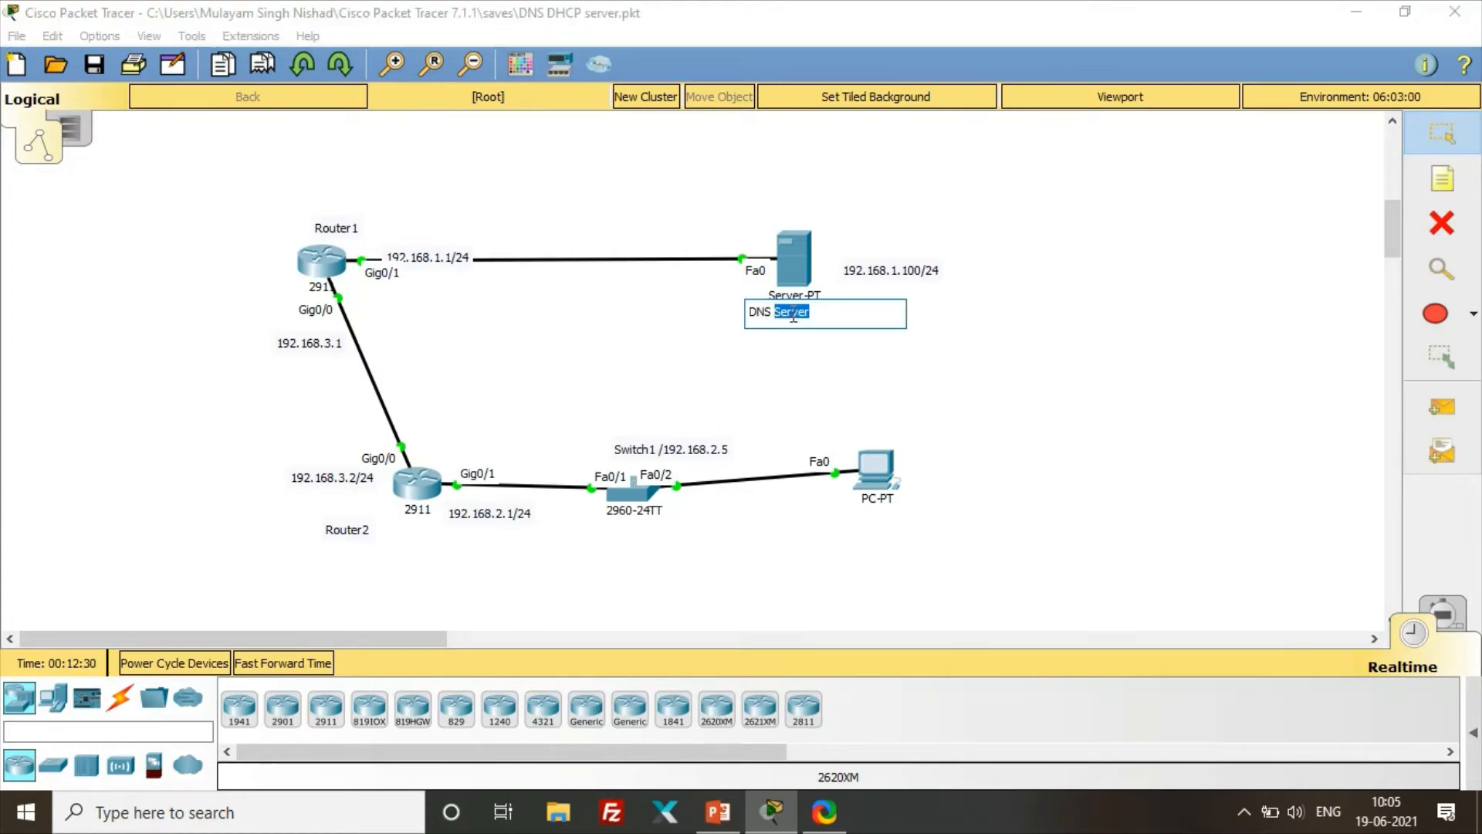
key("ctrl+a")
key("BackSpace")
type("S")
key("BackSpace")
type("NTP protocol")
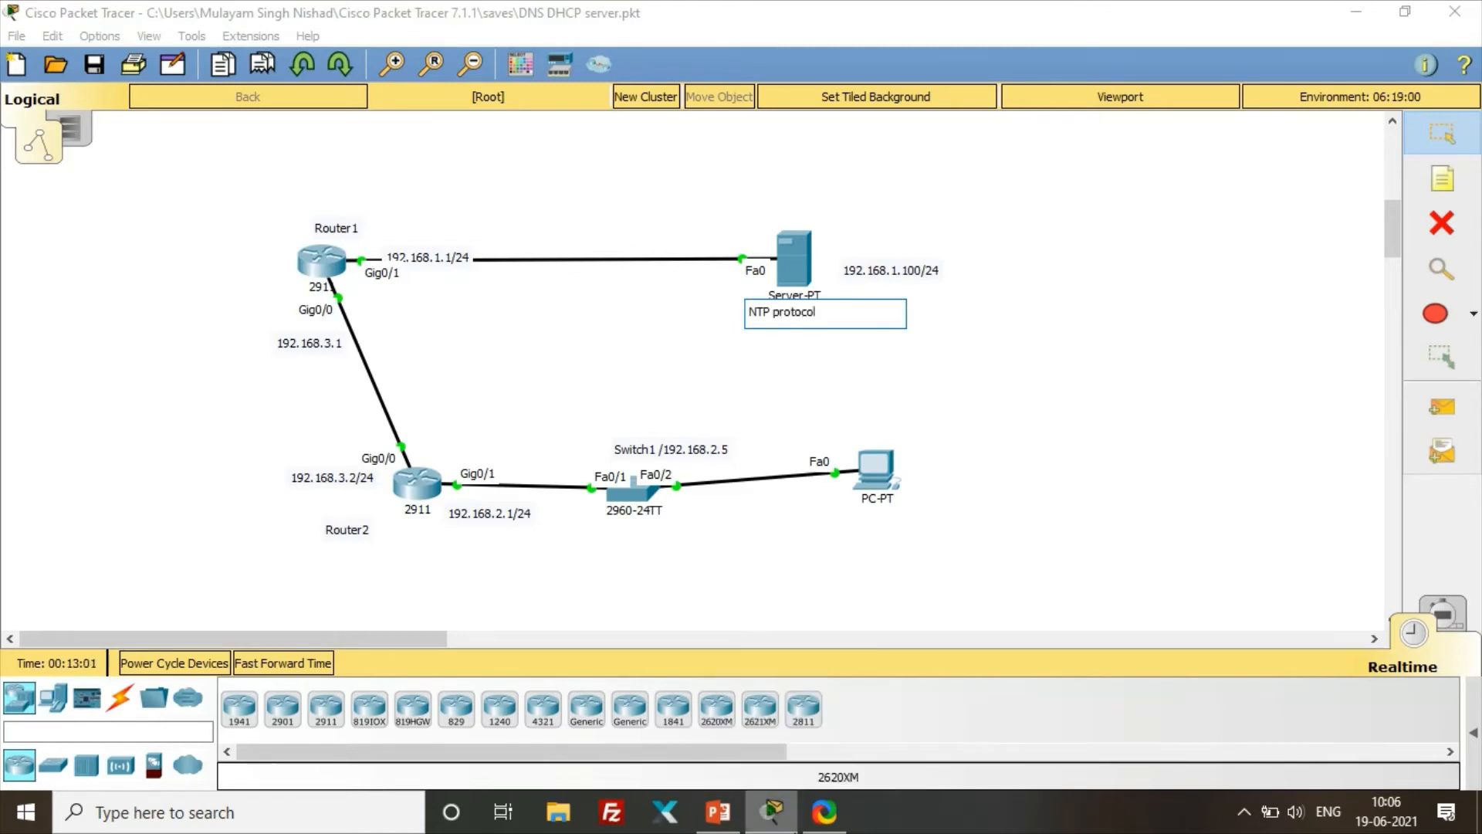
left_click(1118, 403)
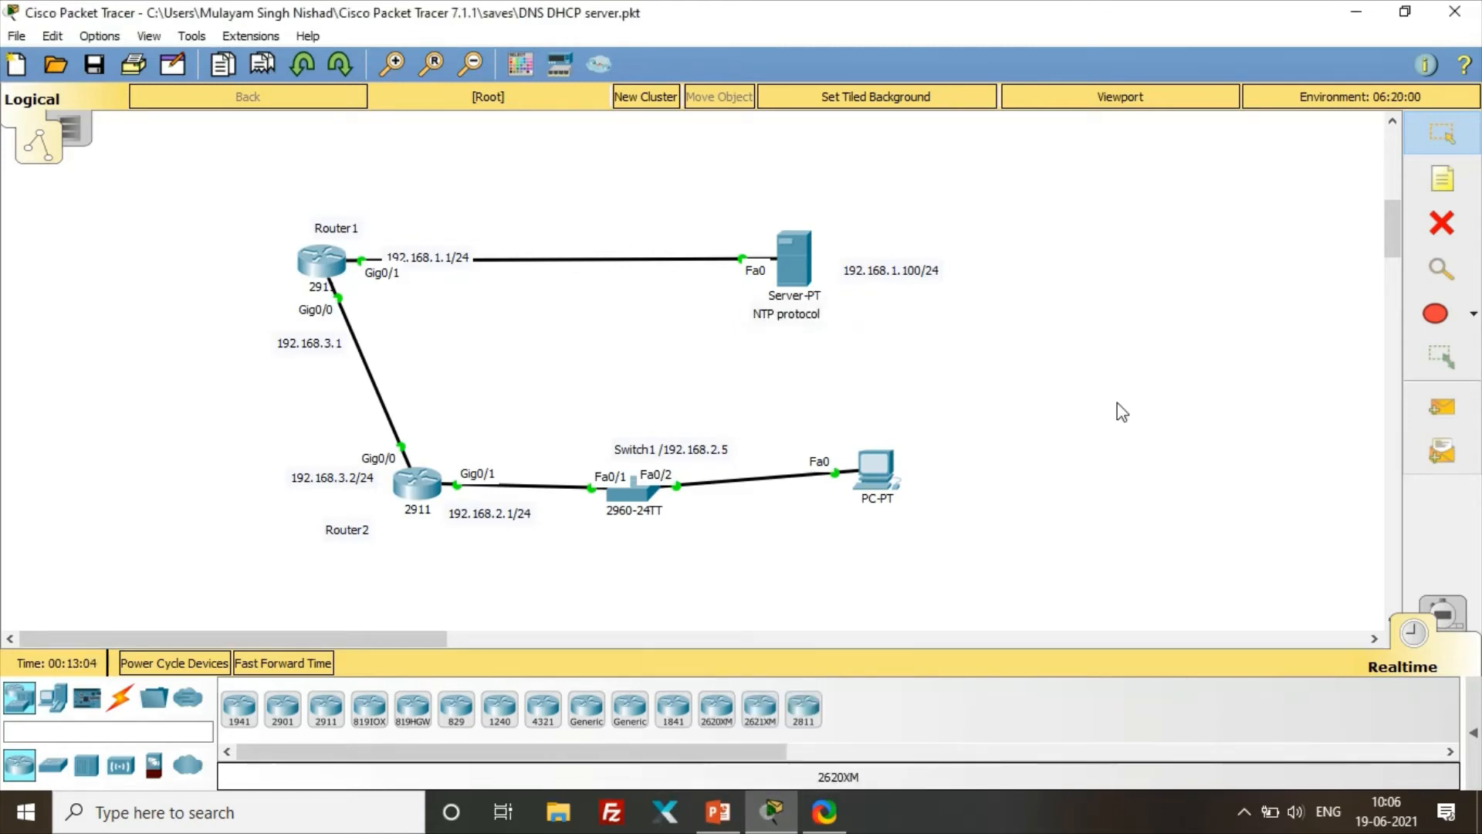
Open Router2's command-line interface and bring up its user-mode prompt.
double_click(421, 484)
left_click(411, 491)
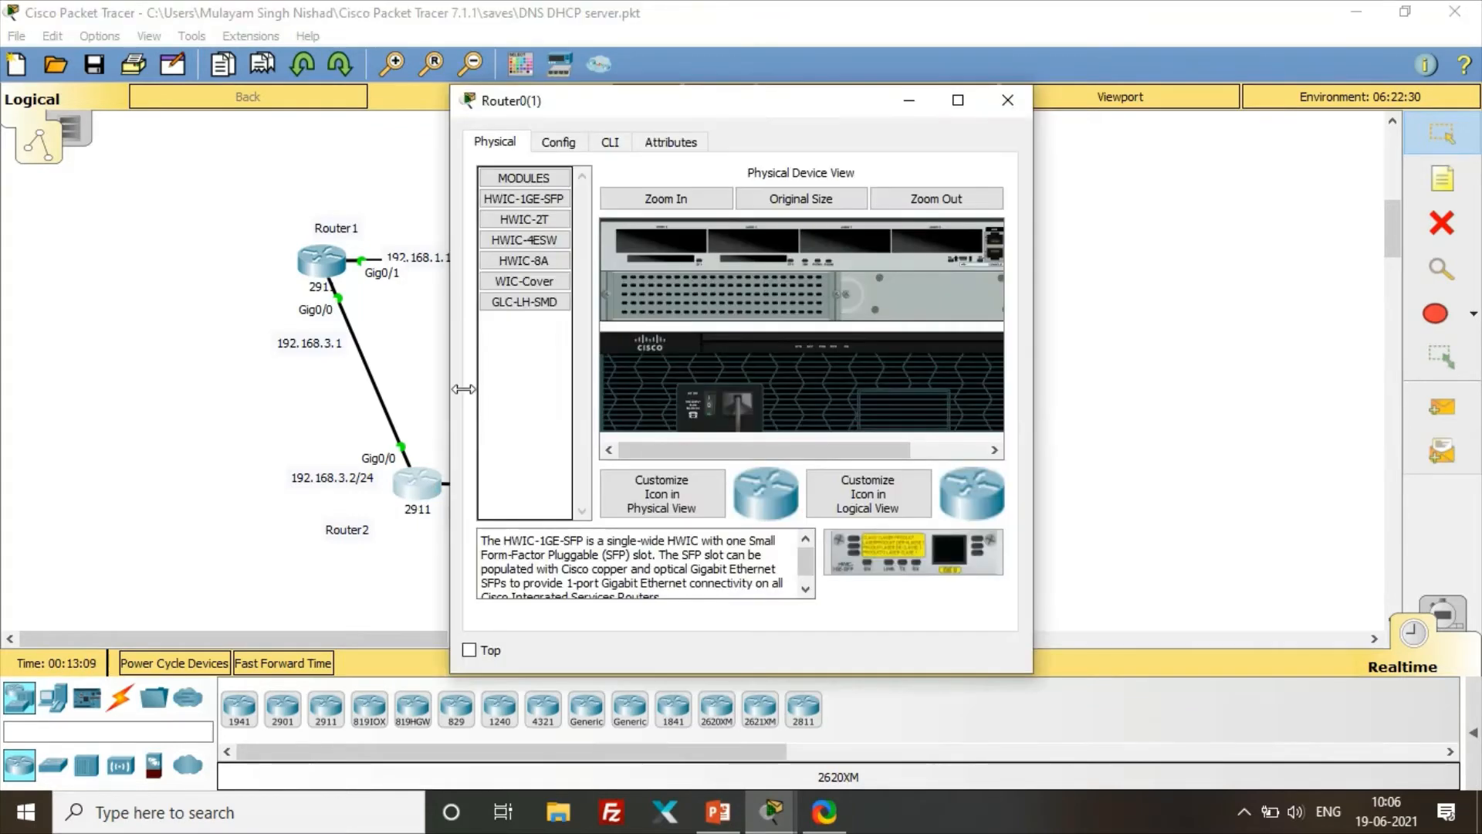
left_click(609, 144)
key("Return")
key("Return")
key("Return")
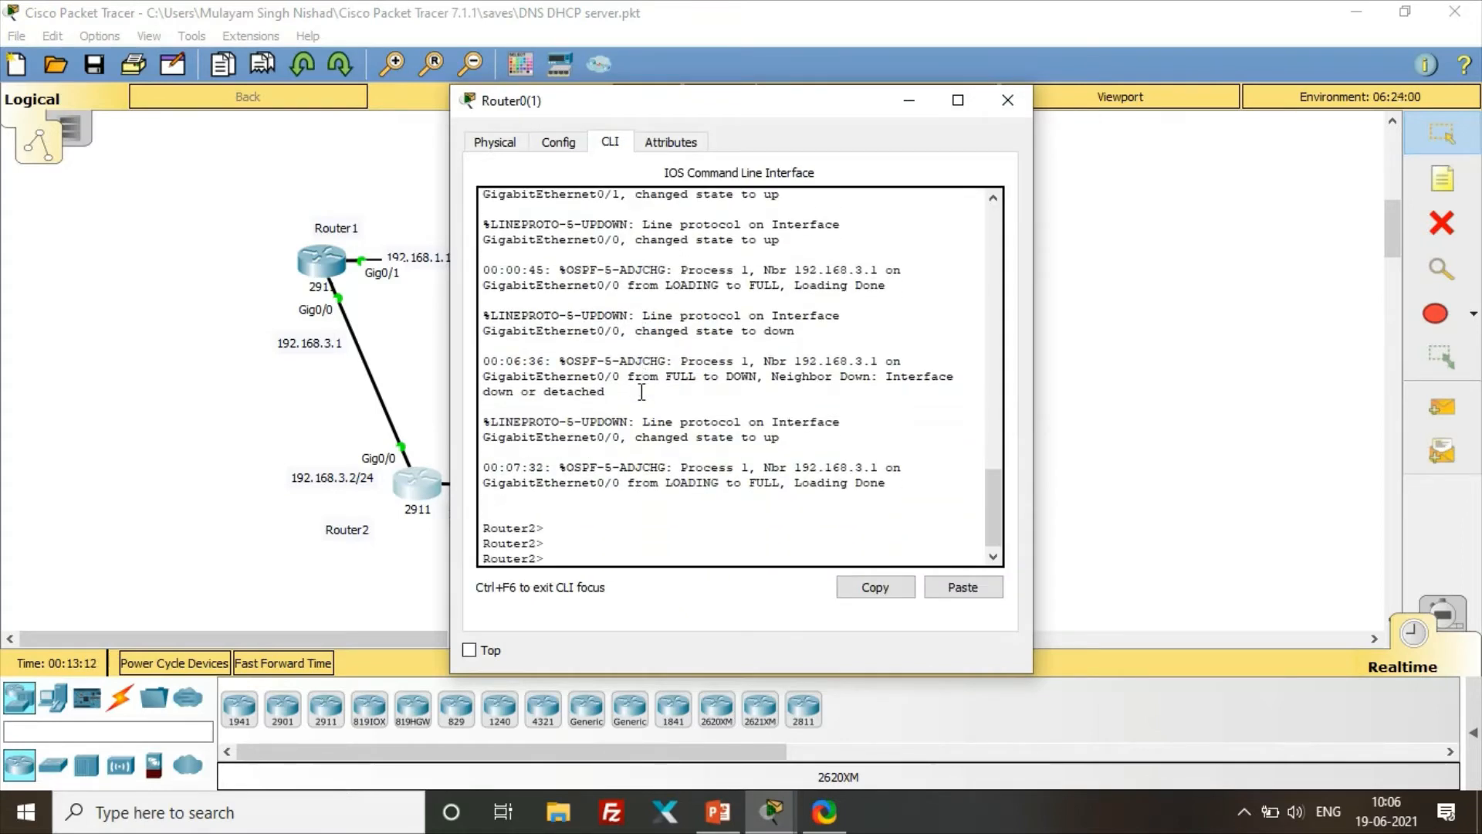
Enter privileged mode on Router2 with the en command, supplying the enable password.
type("en")
key("Return")
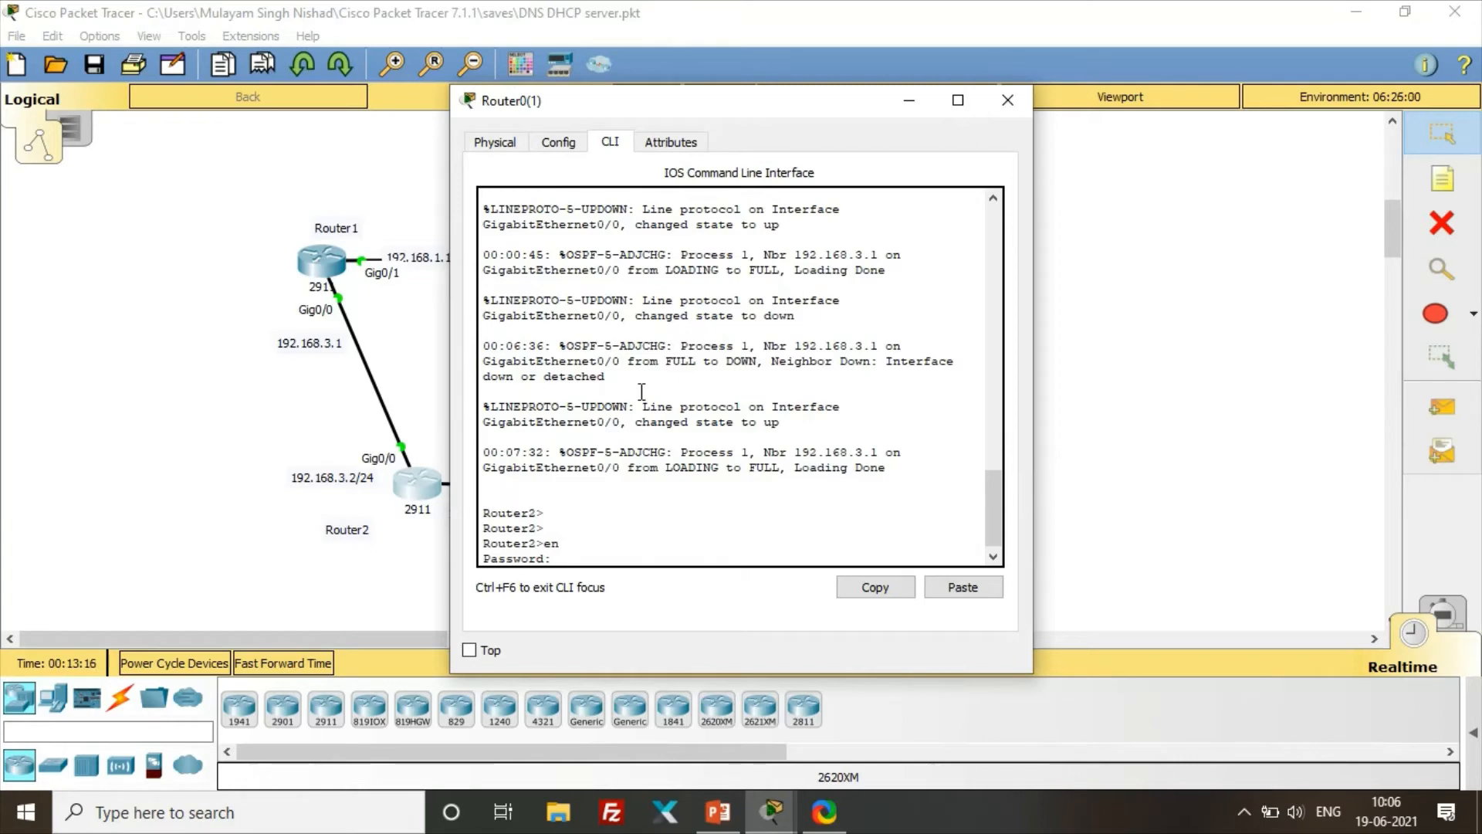
key("Return")
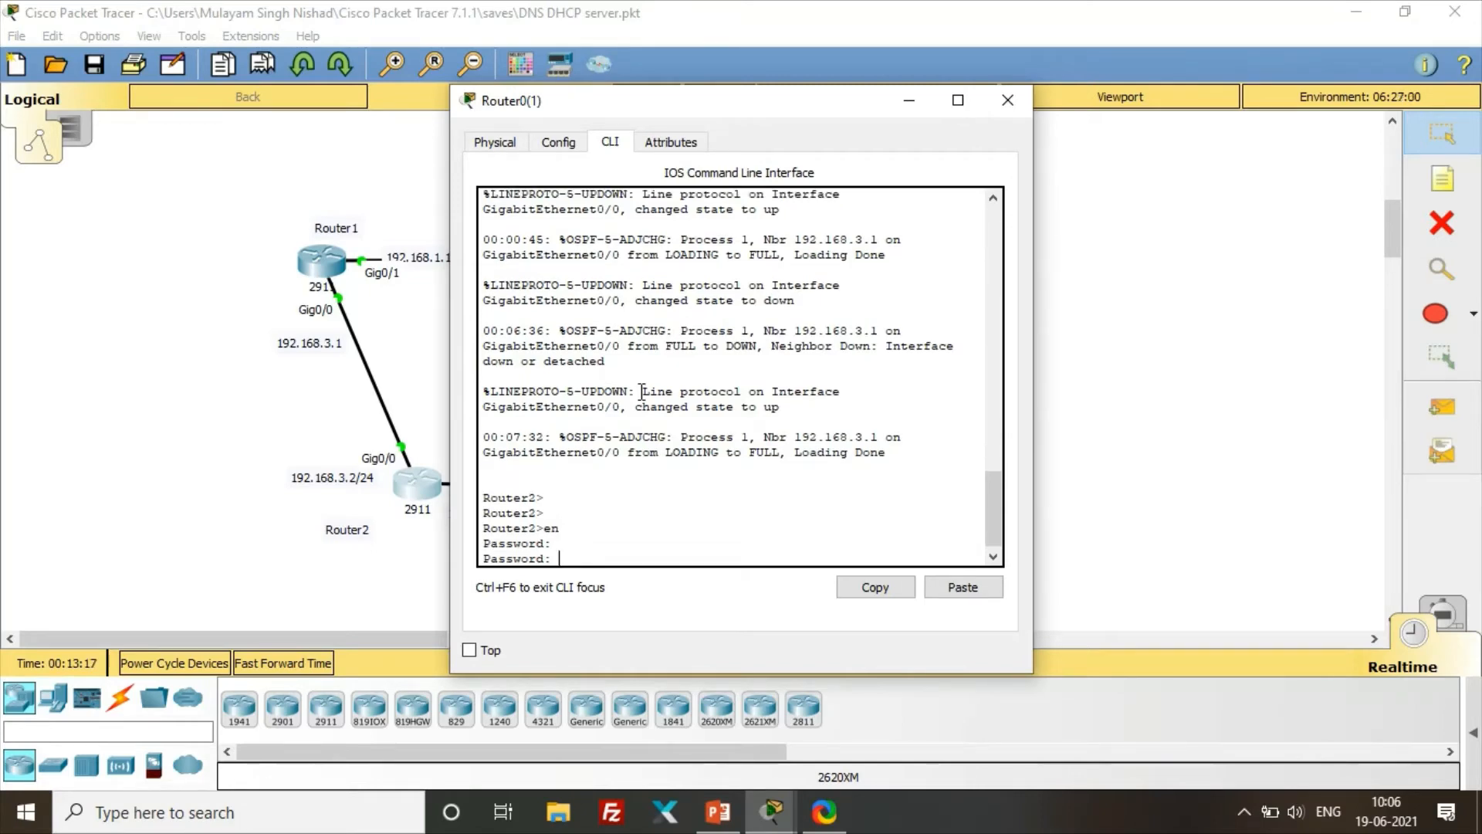
key("Return")
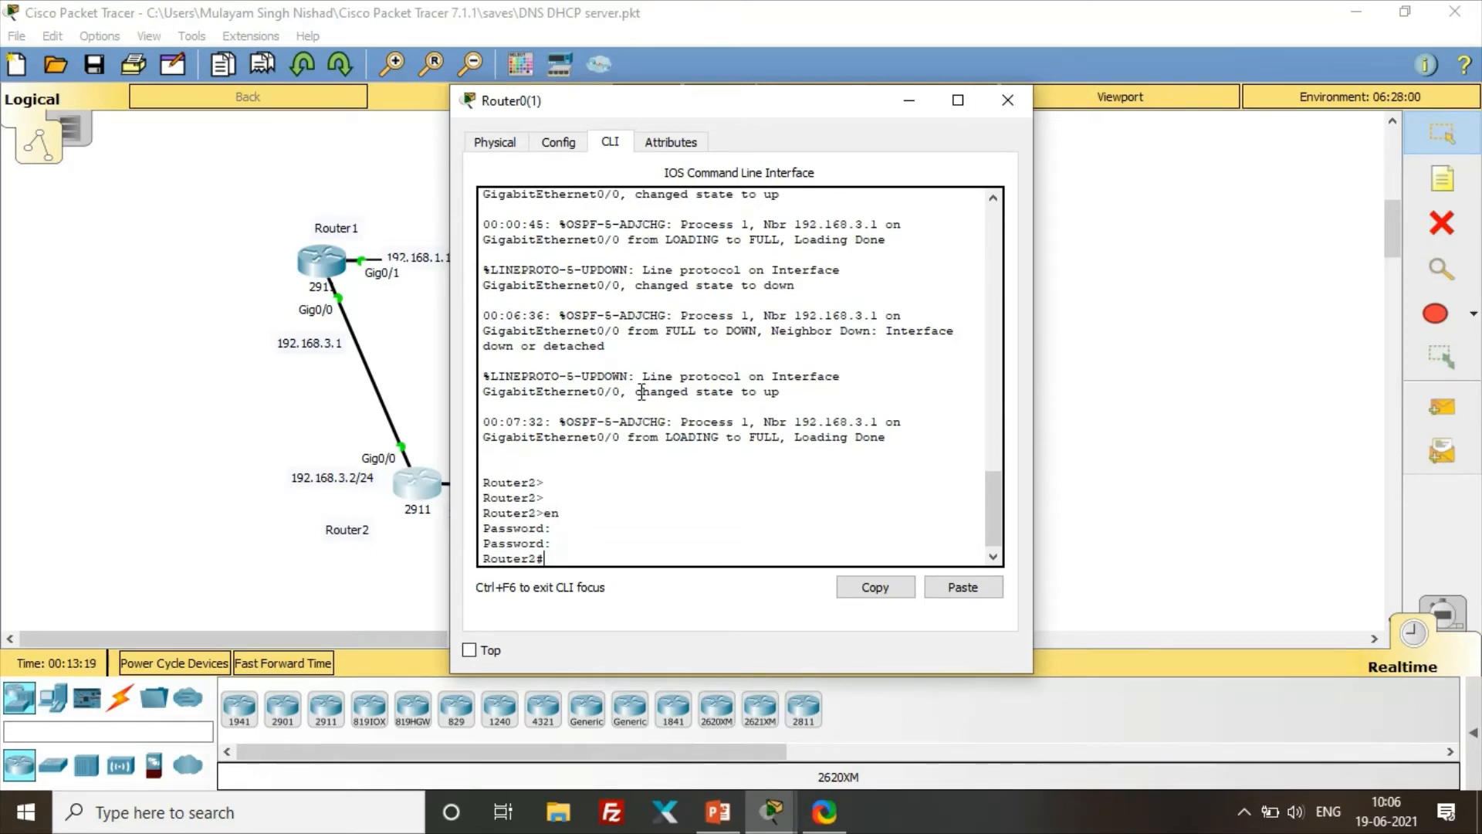
key("Return")
key("Return")
key("Return")
key("Return")
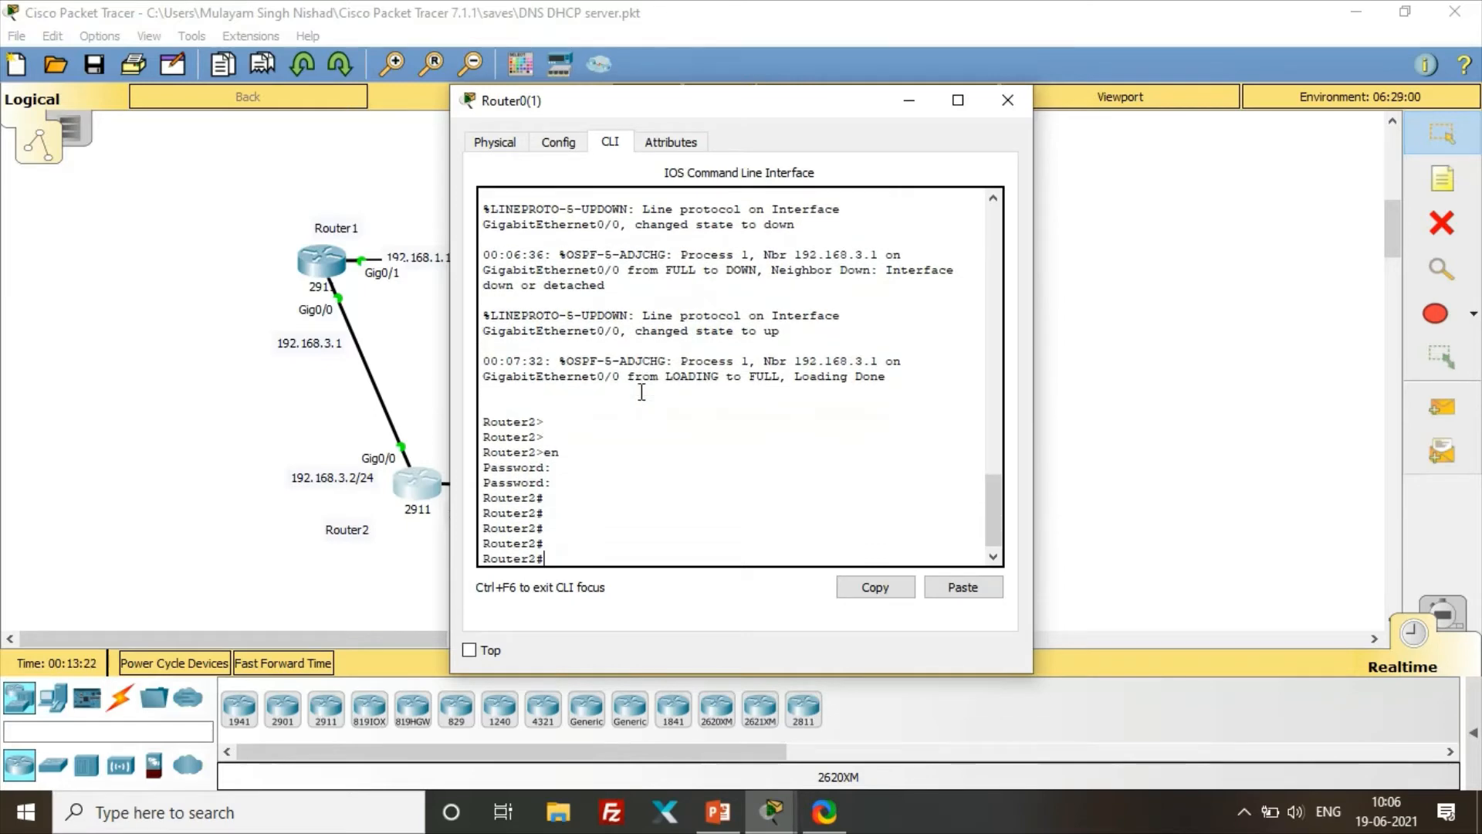
Display Router2's clock with sh clock, compare it with the computer's date and time, and close the router window.
type("sh clock")
key("Return")
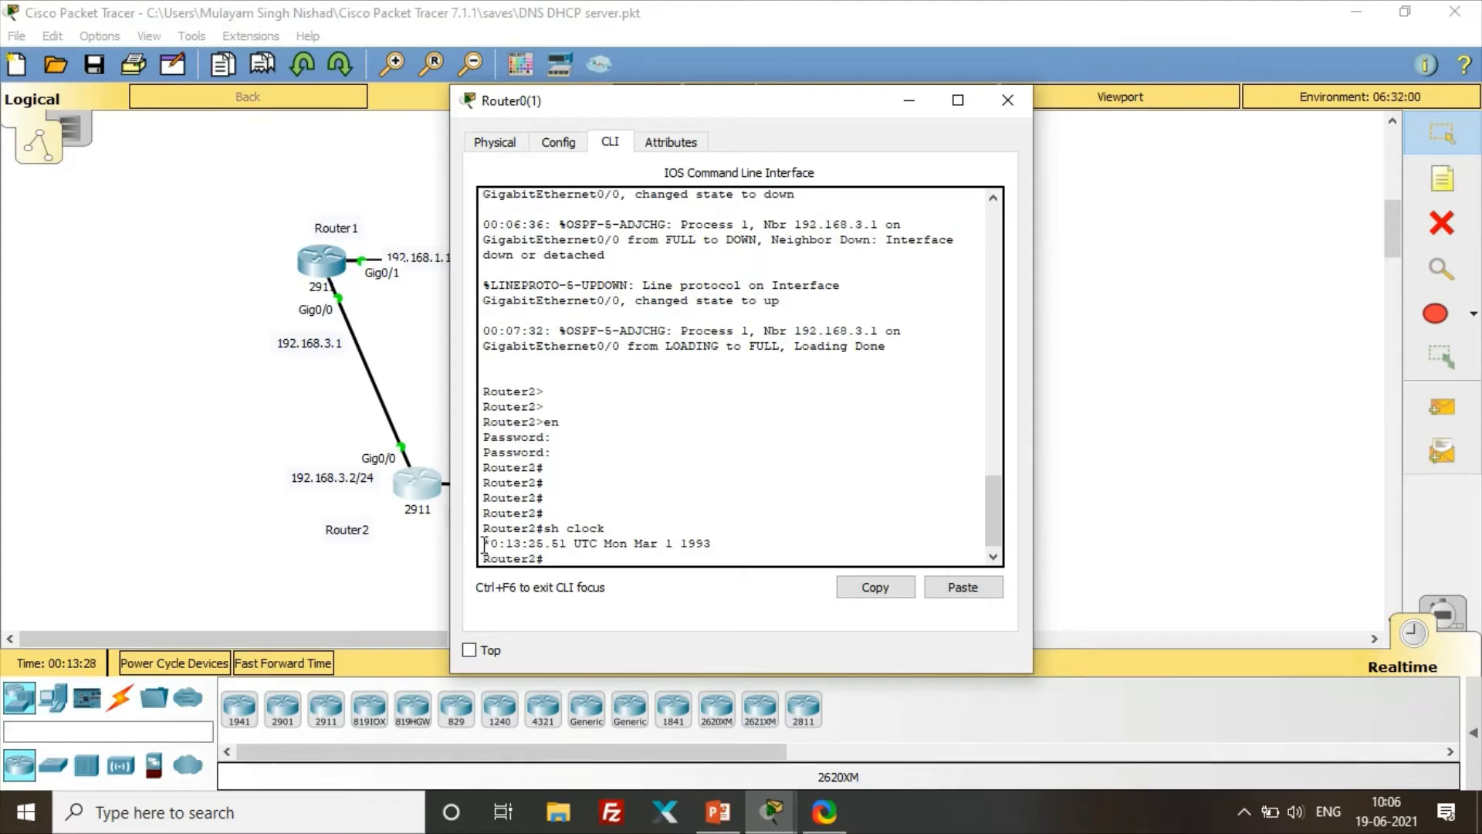
left_click_drag(484, 544, 700, 553)
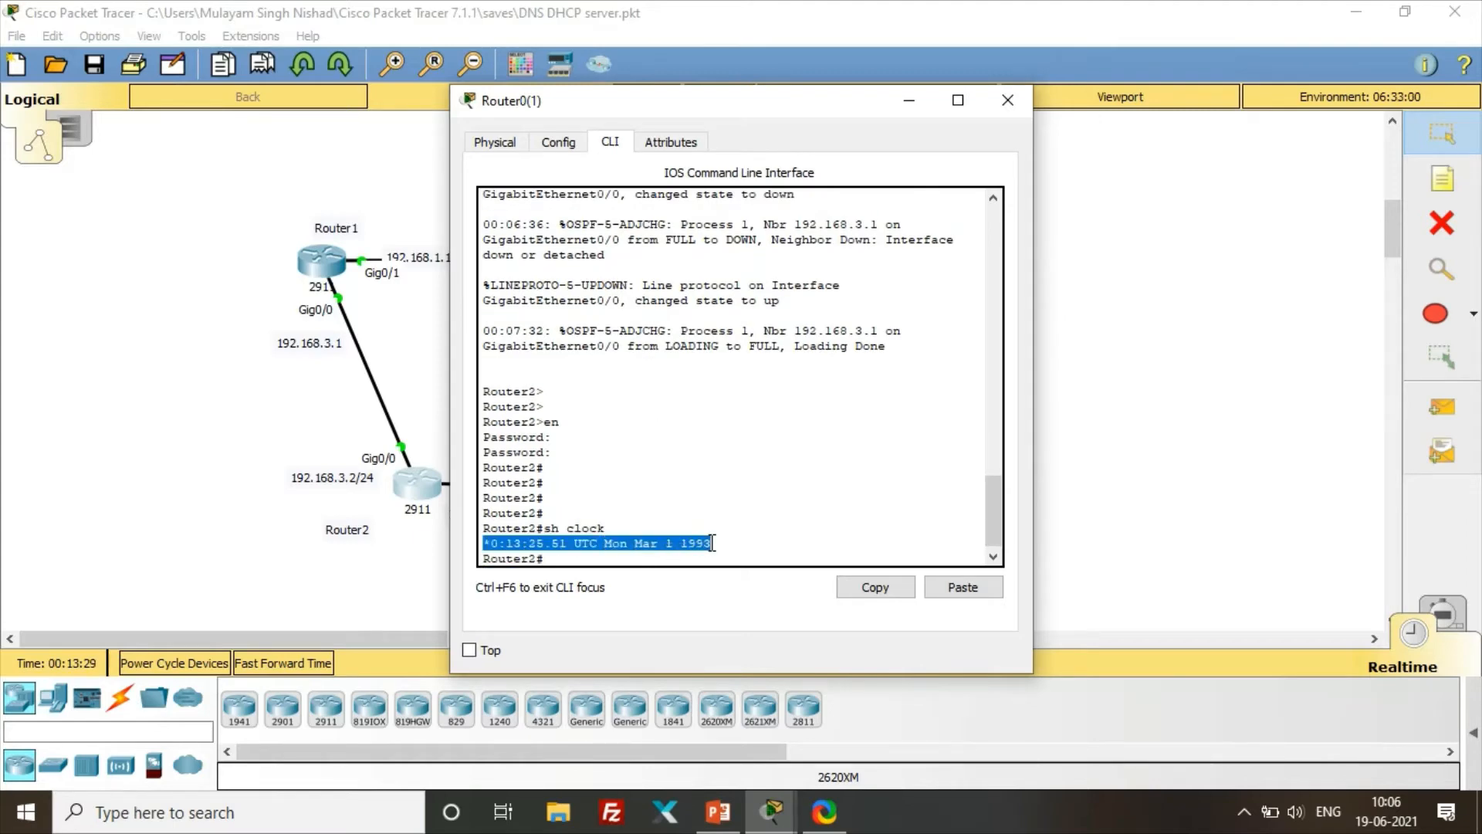
left_click(503, 558)
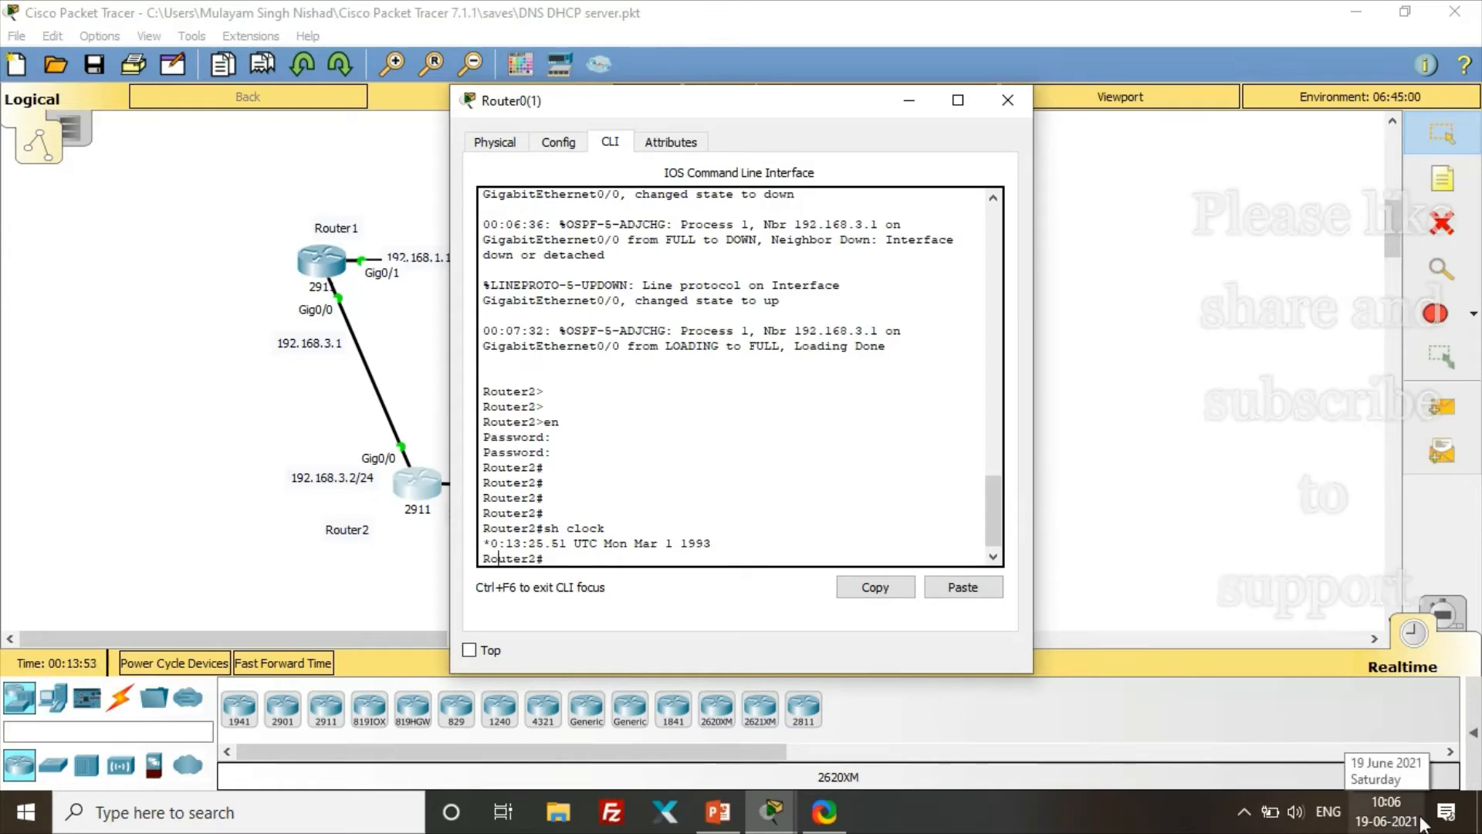
mouse_move(1395, 818)
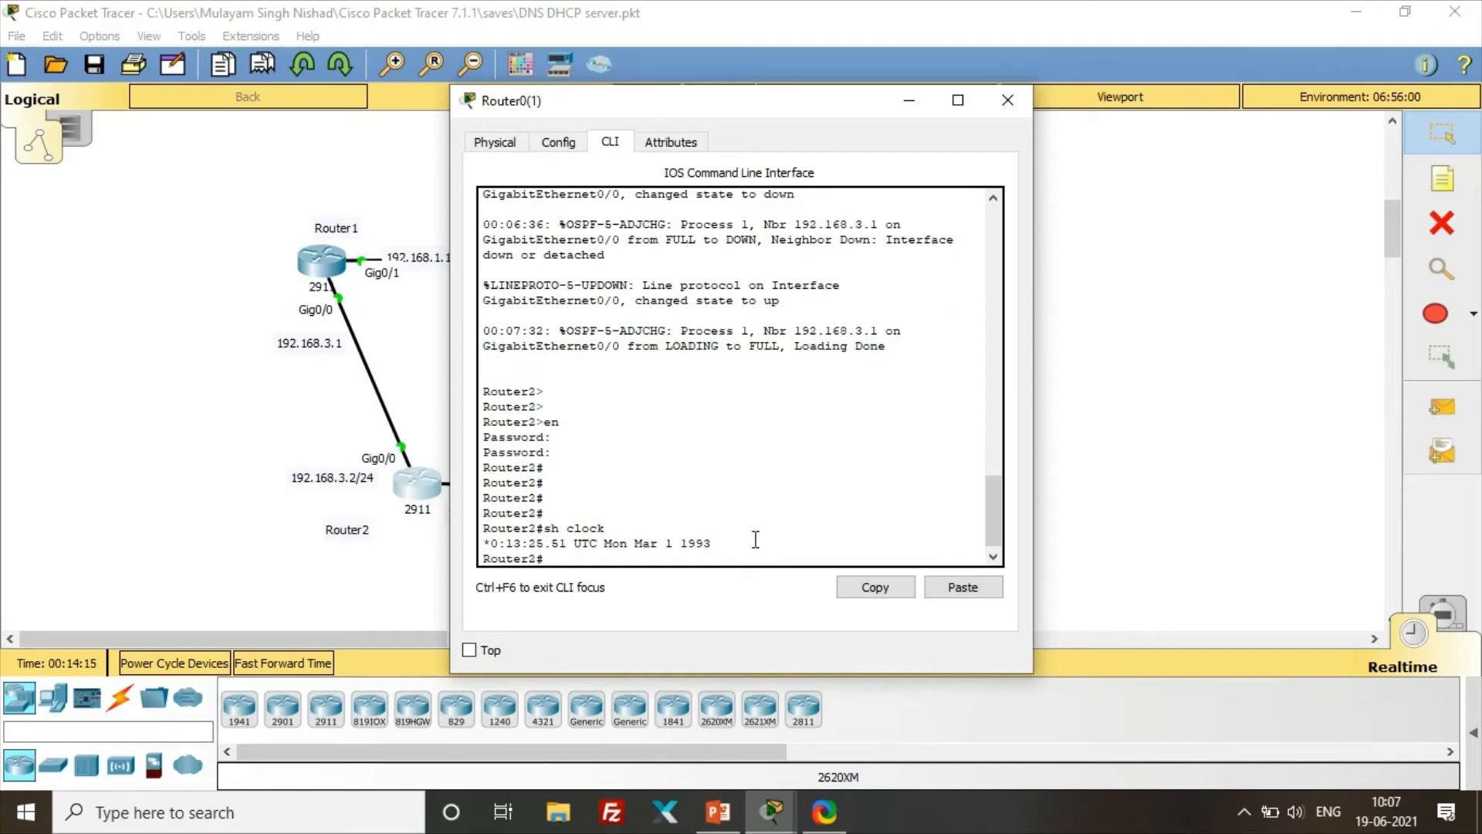
key("Return")
key("Return")
key("Return")
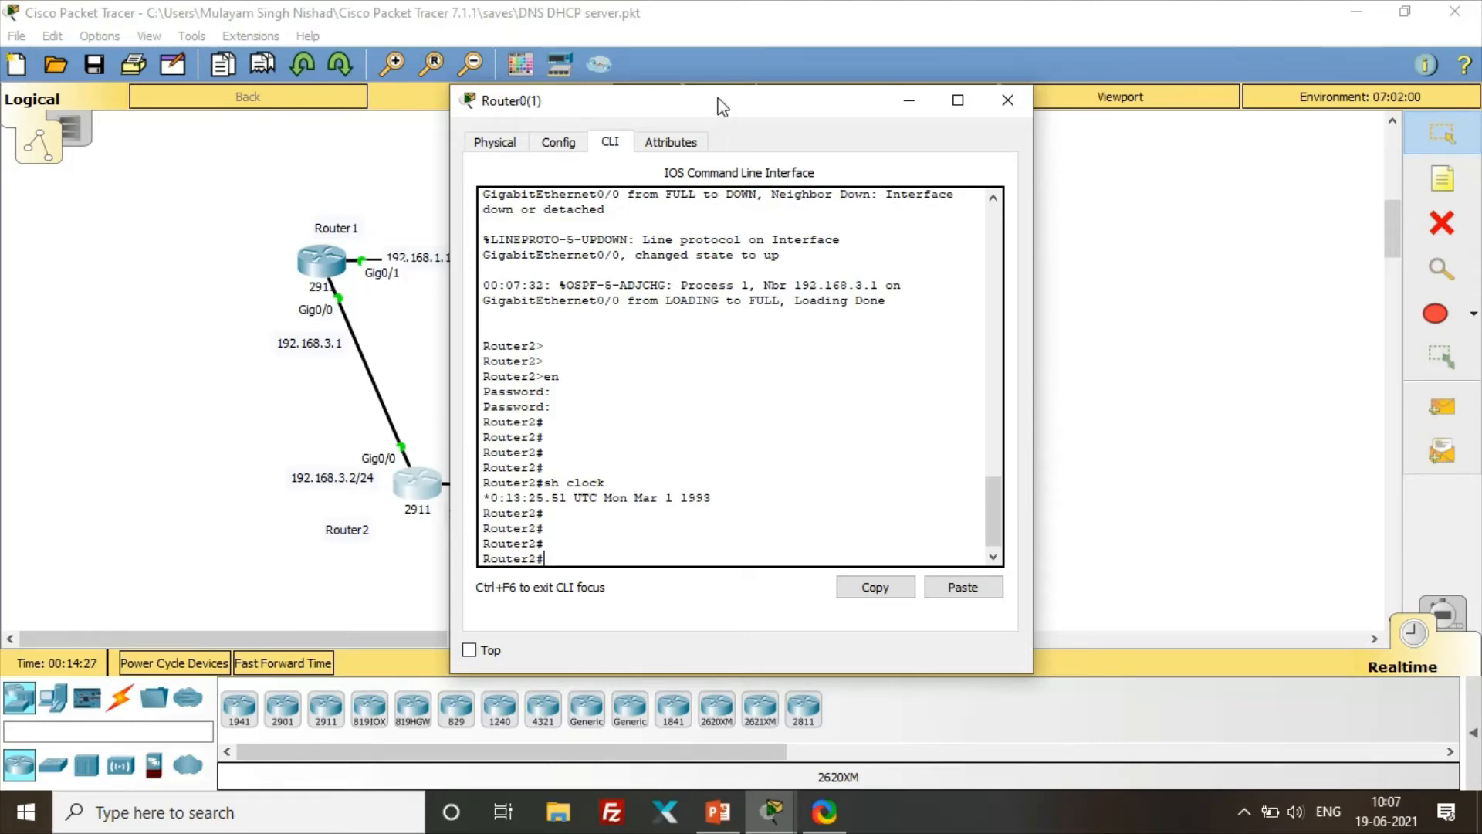
left_click_drag(721, 106, 1175, 179)
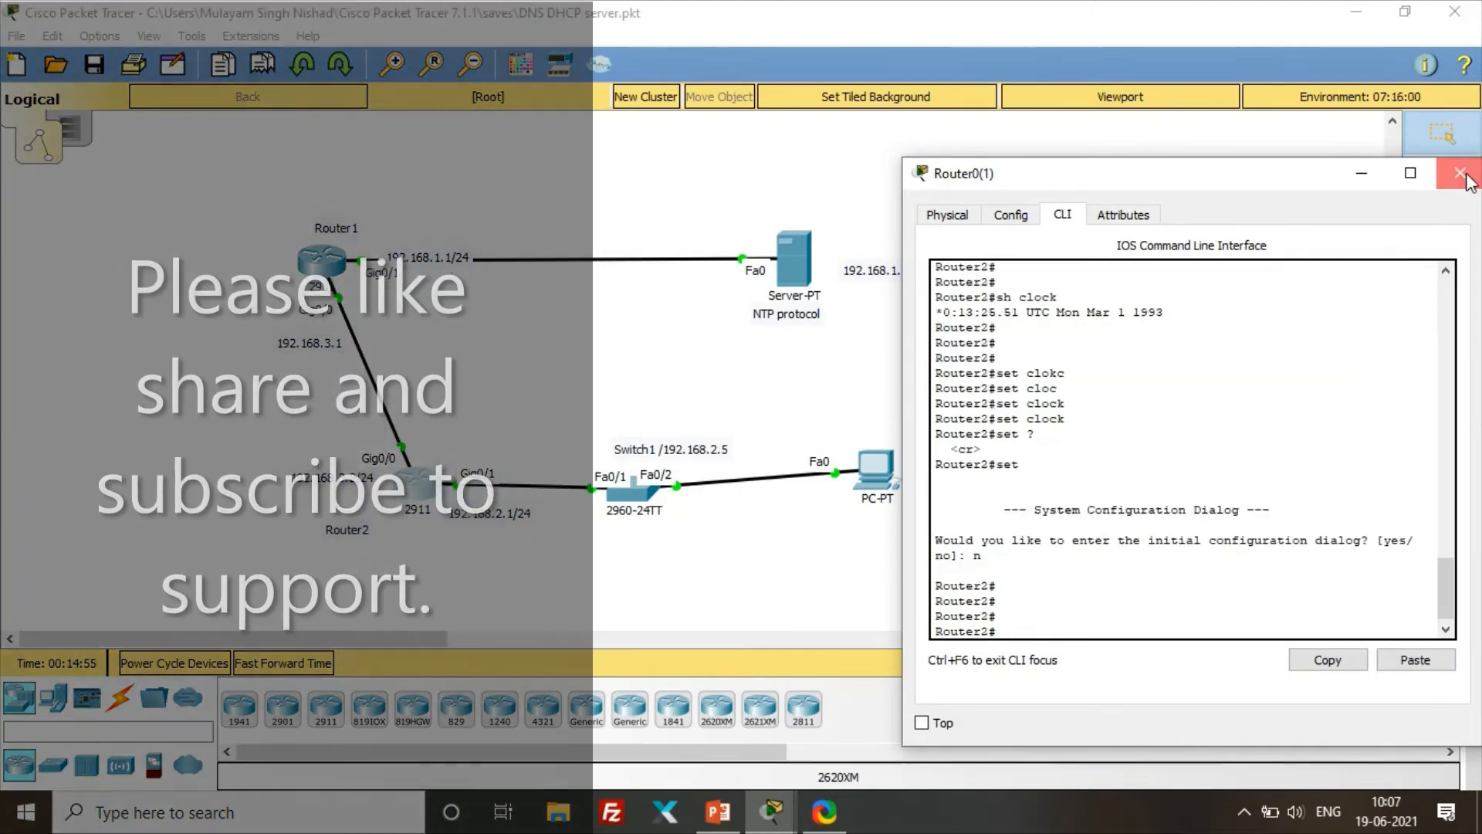
left_click(1467, 183)
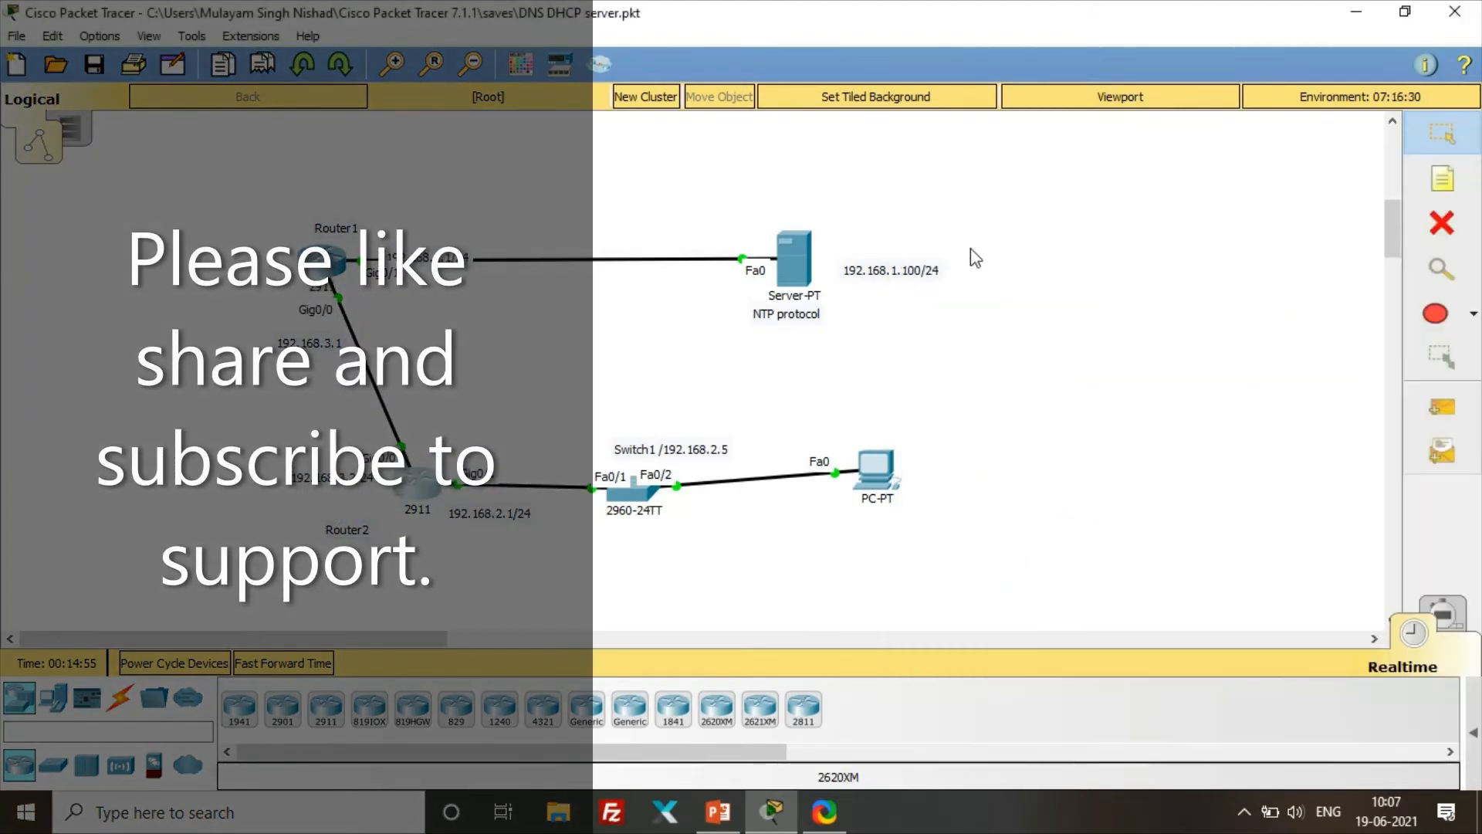
Turn on the NTP service on the server and enable authentication, filling in the authentication key and password.
left_click(806, 276)
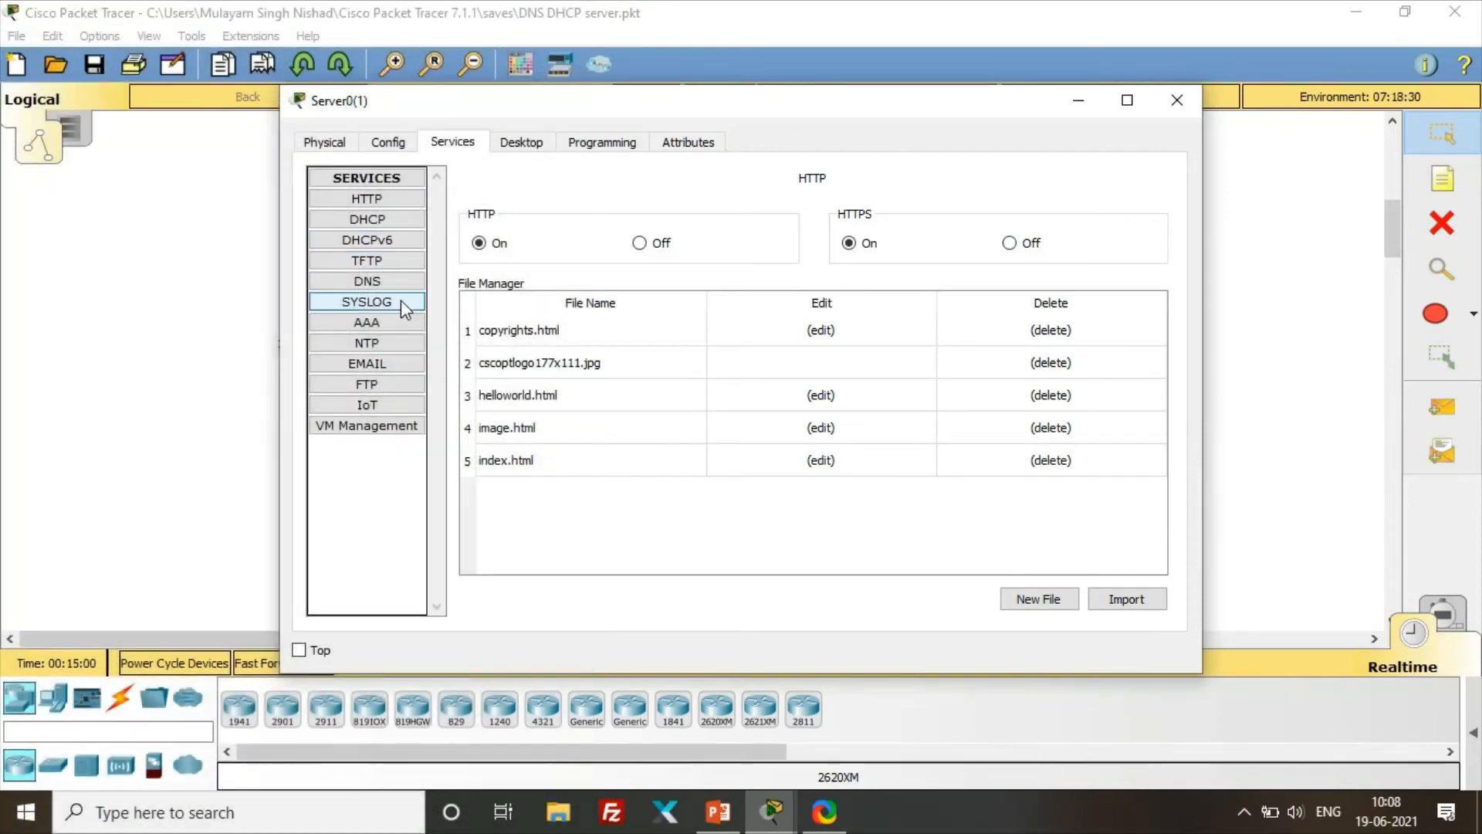
left_click(378, 345)
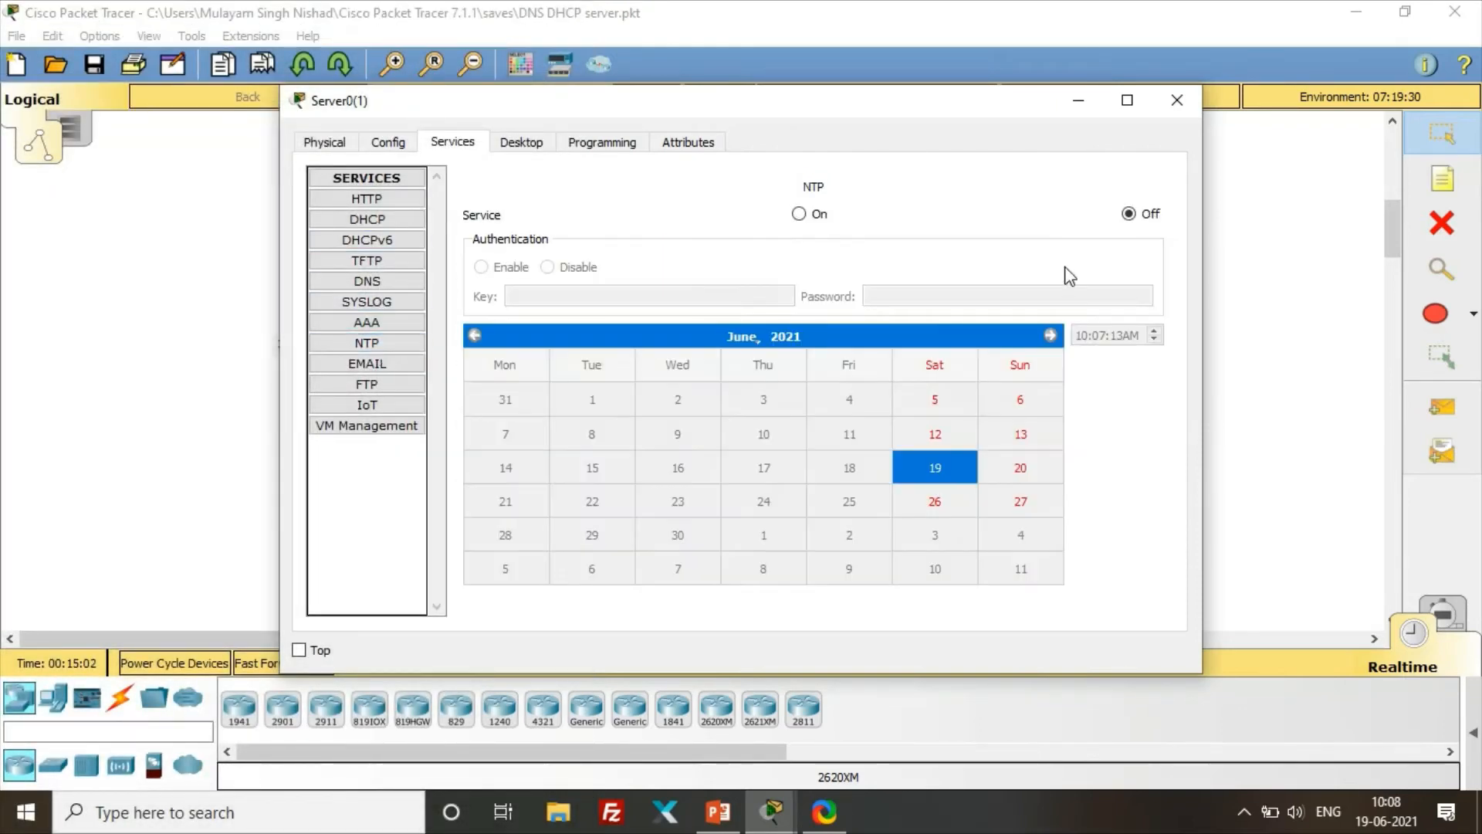
left_click(800, 215)
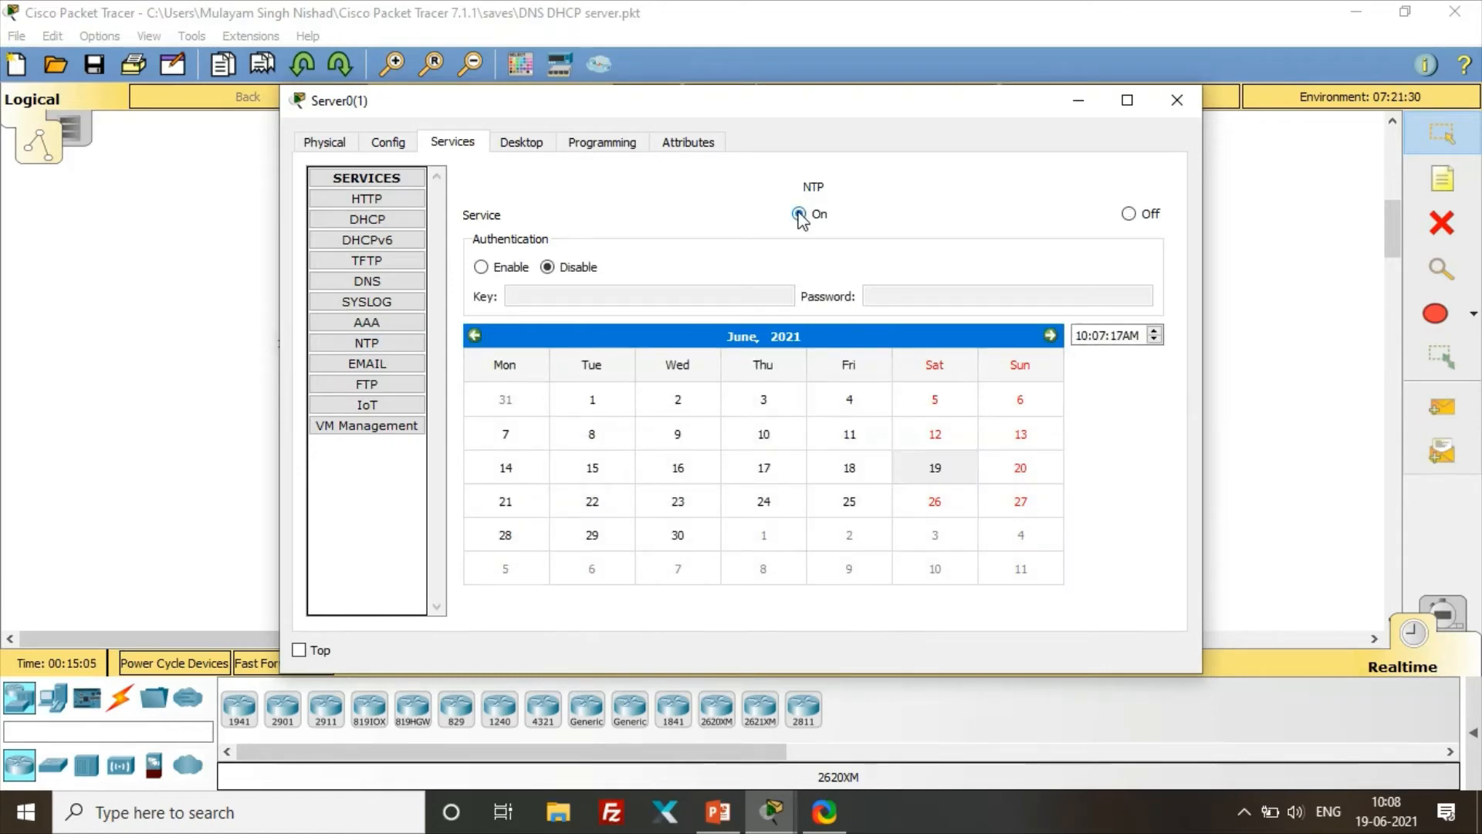
left_click(481, 267)
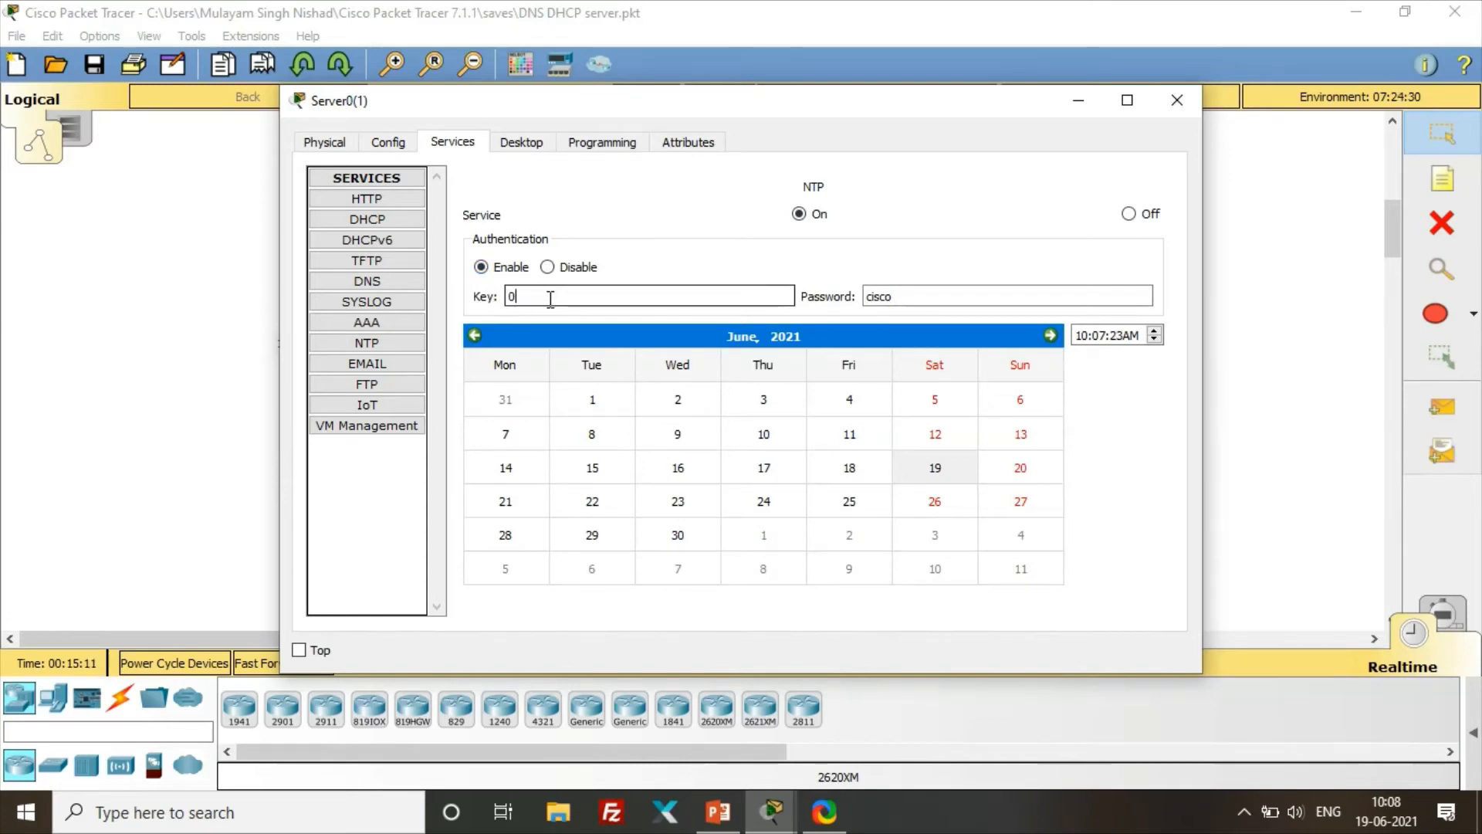
type("00")
left_click(916, 294)
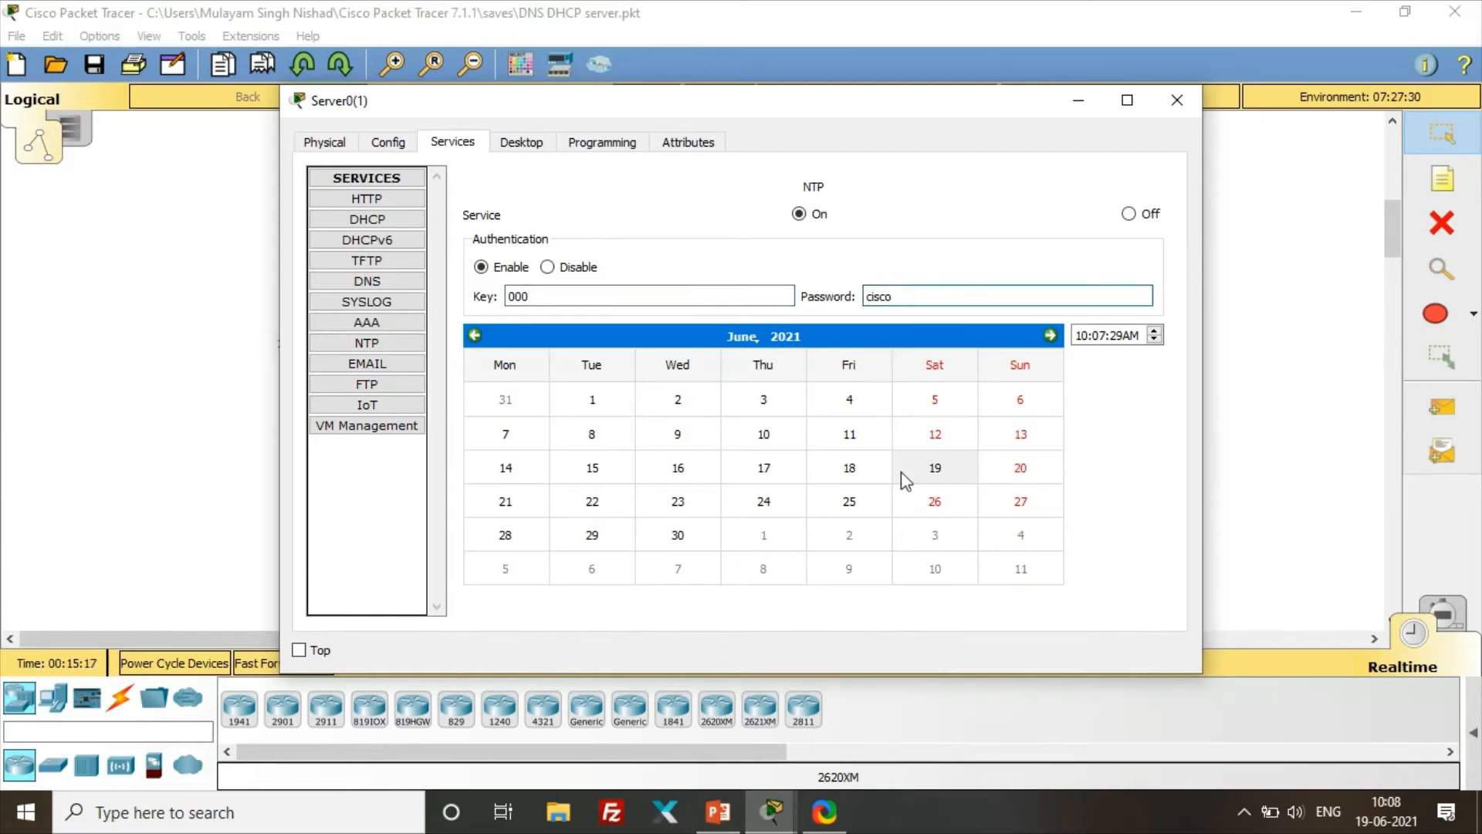
Set the server's NTP date to 19 June 2021 and the minutes of its time to 08, and close the server window.
left_click(924, 480)
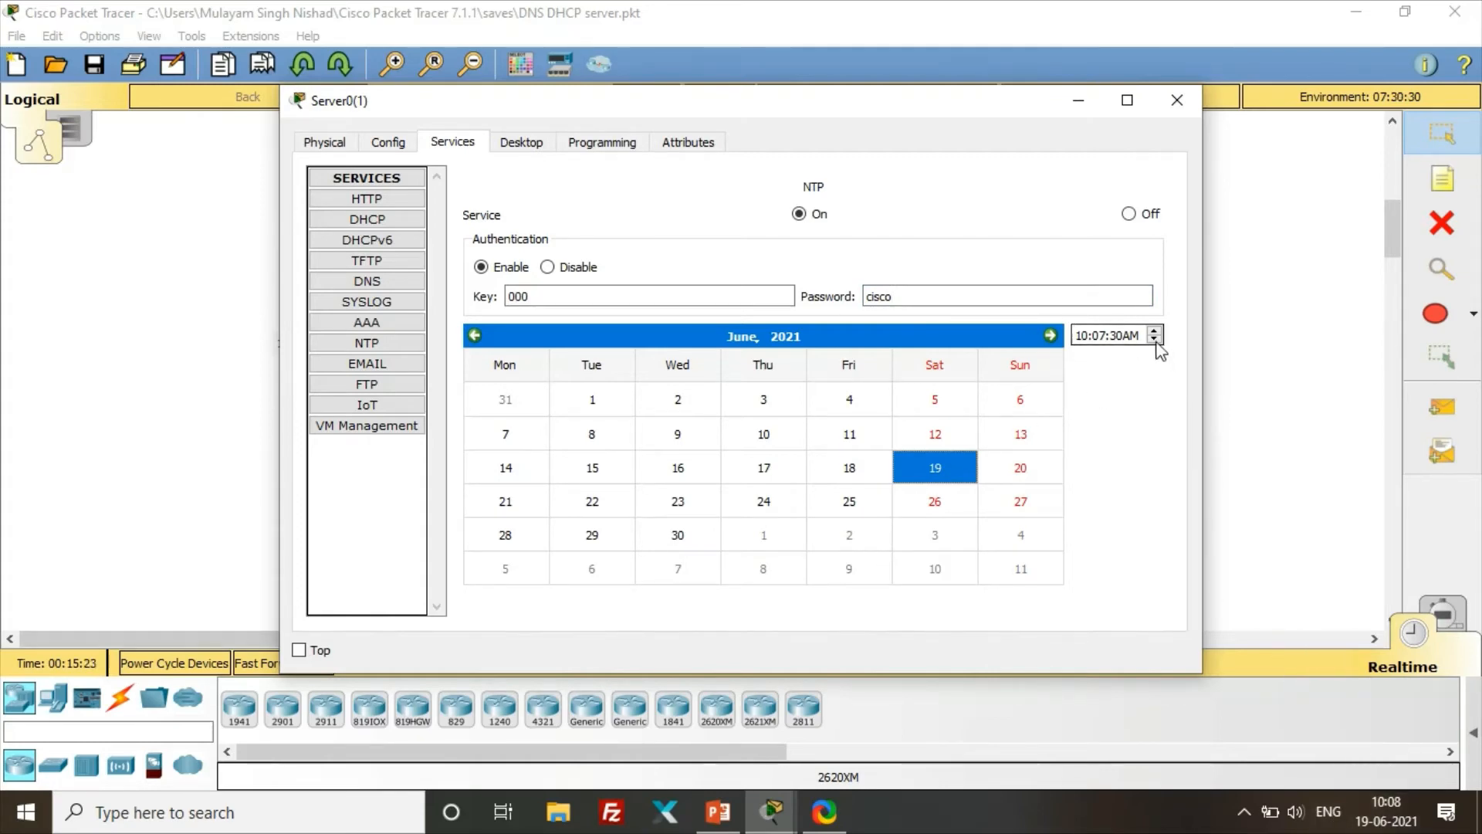
left_click(1102, 335)
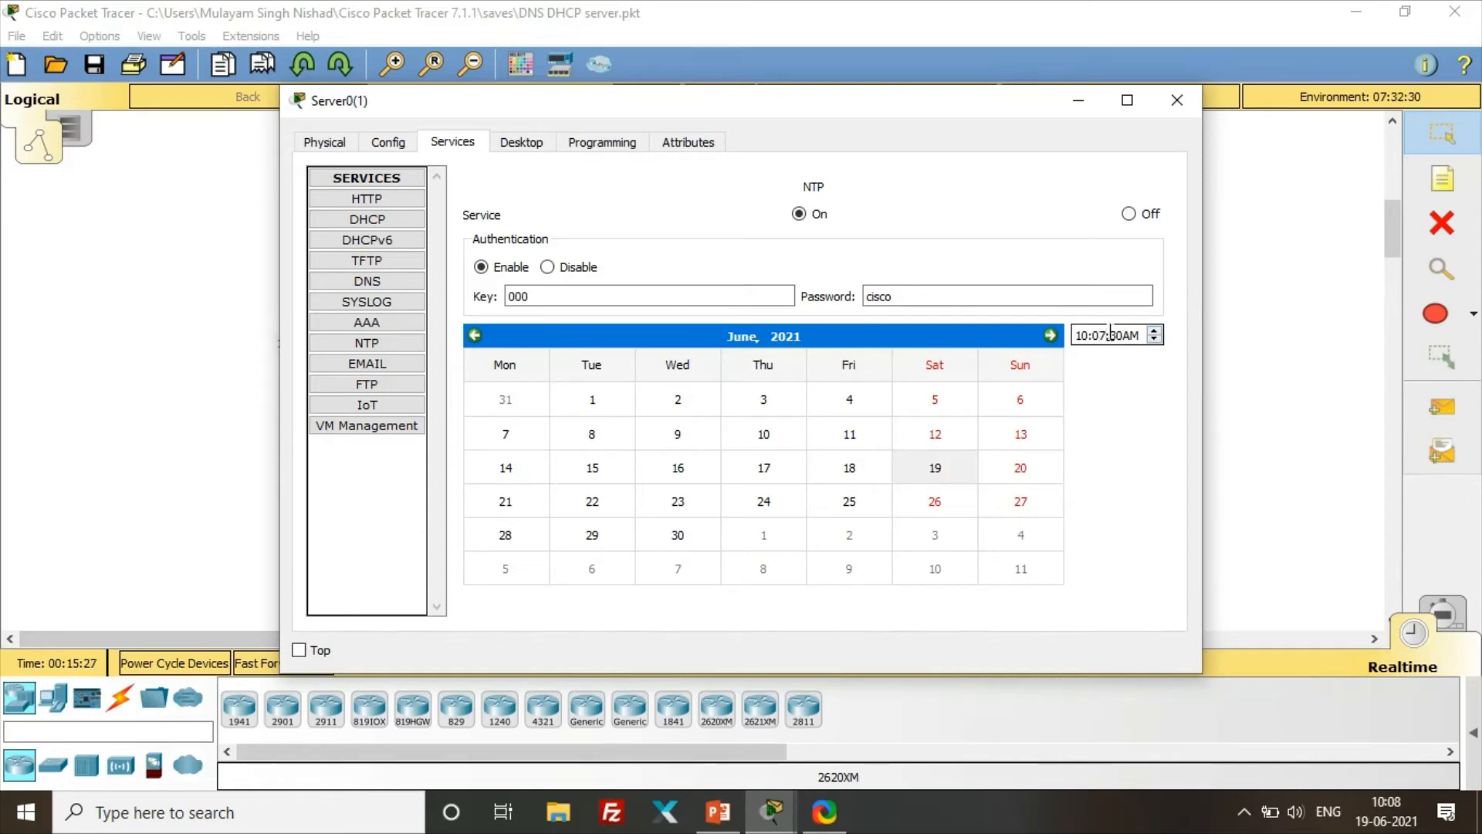
key("BackSpace")
type("8")
left_click(1252, 249)
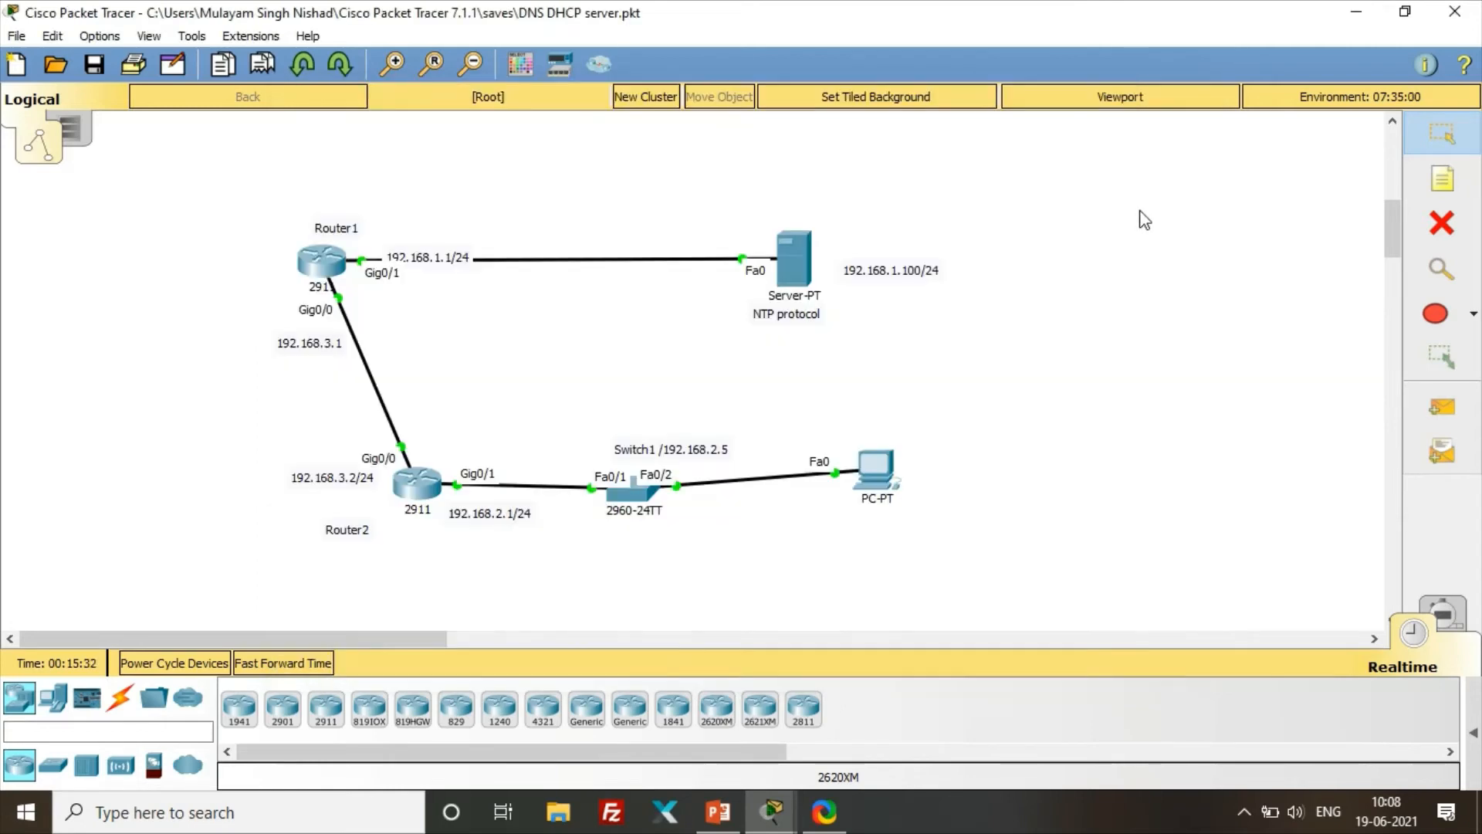
Reopen Router2's command line and enter global configuration mode with config t.
left_click(401, 483)
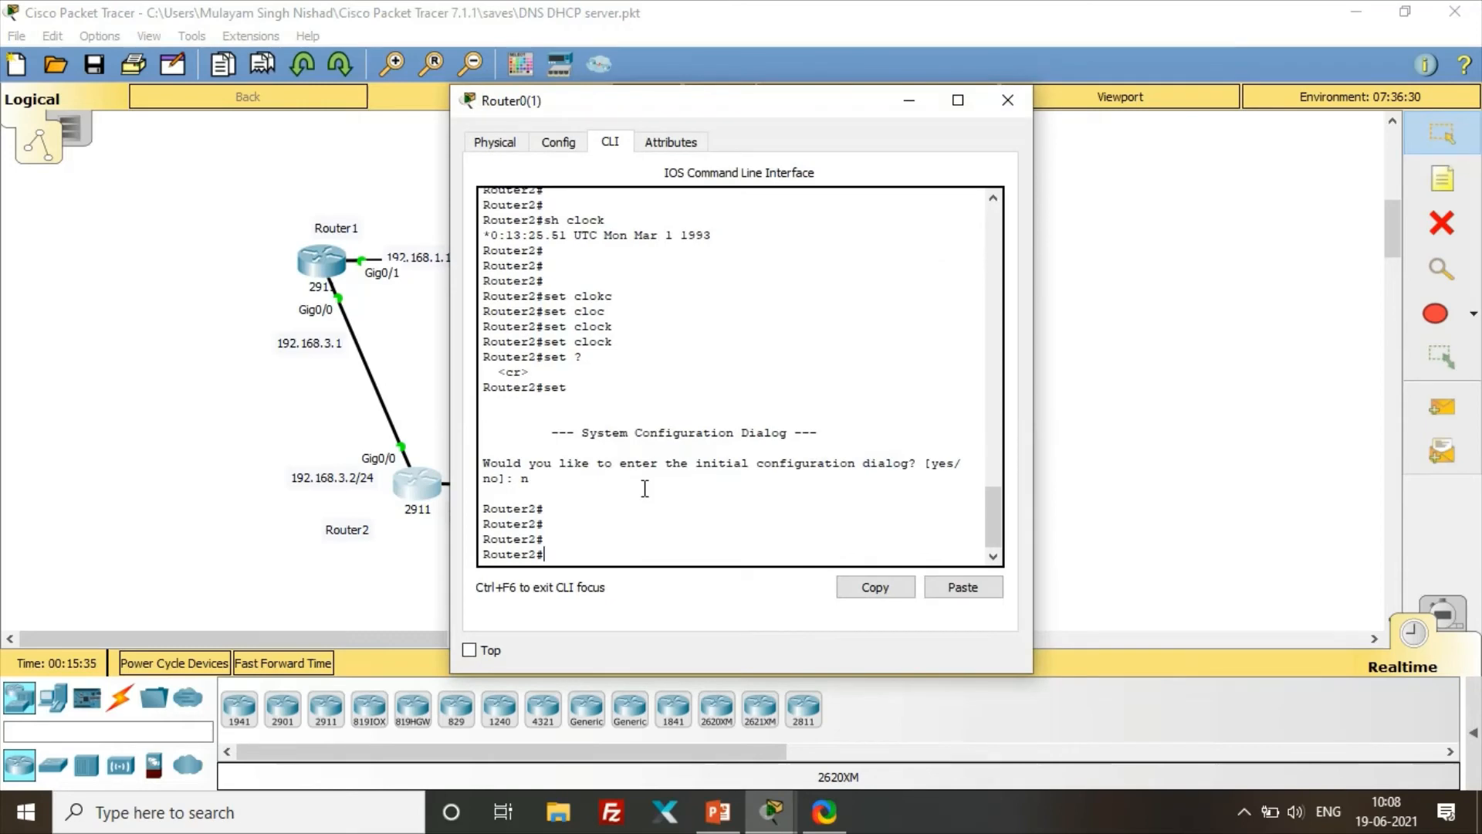
type("config t")
key("Return")
Configure 192.168.1.100 as Router2's NTP server using the ntp server command.
type("nt")
key("Tab")
type("s")
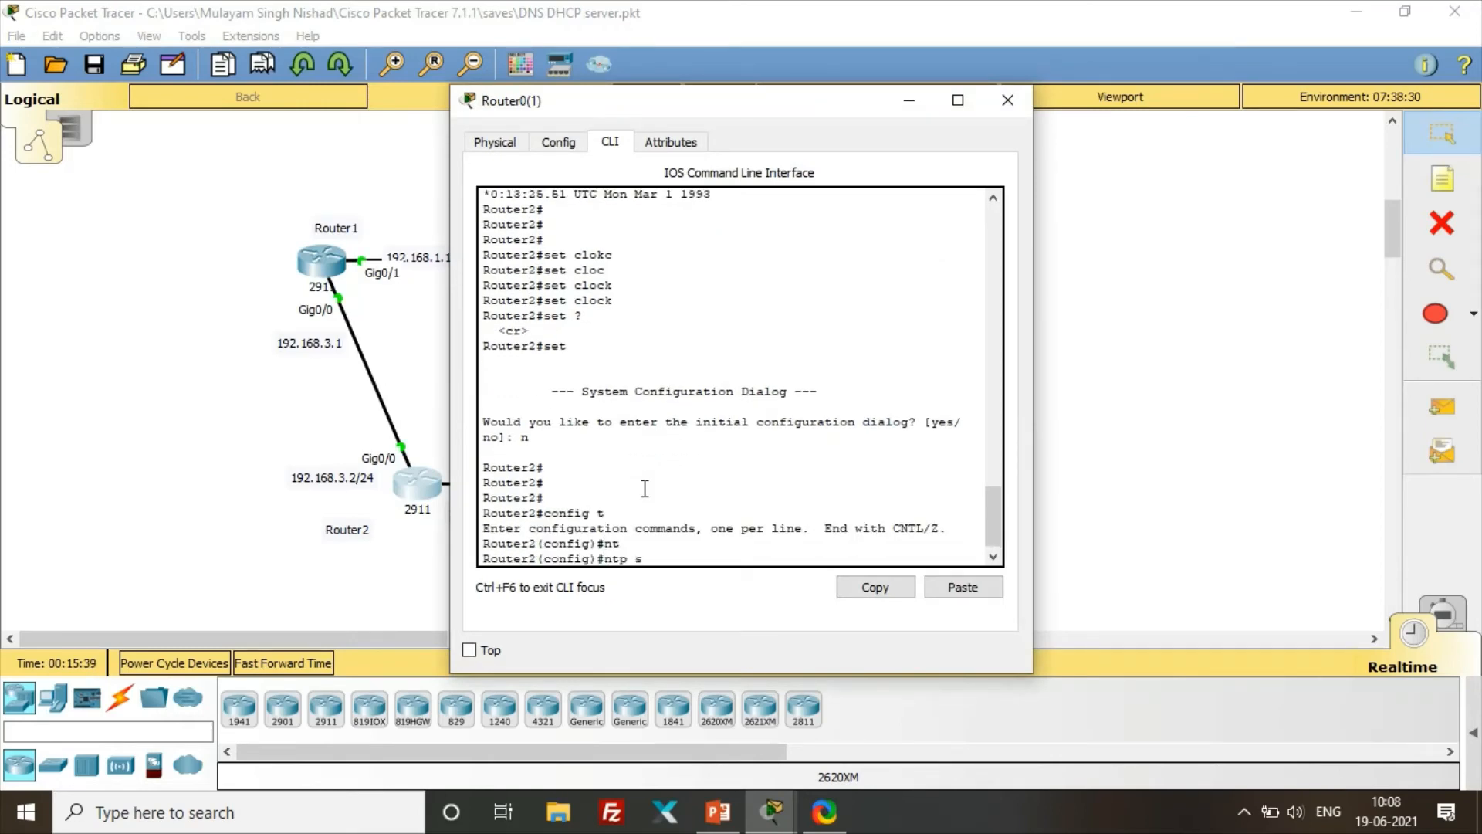
type("er")
key("Tab")
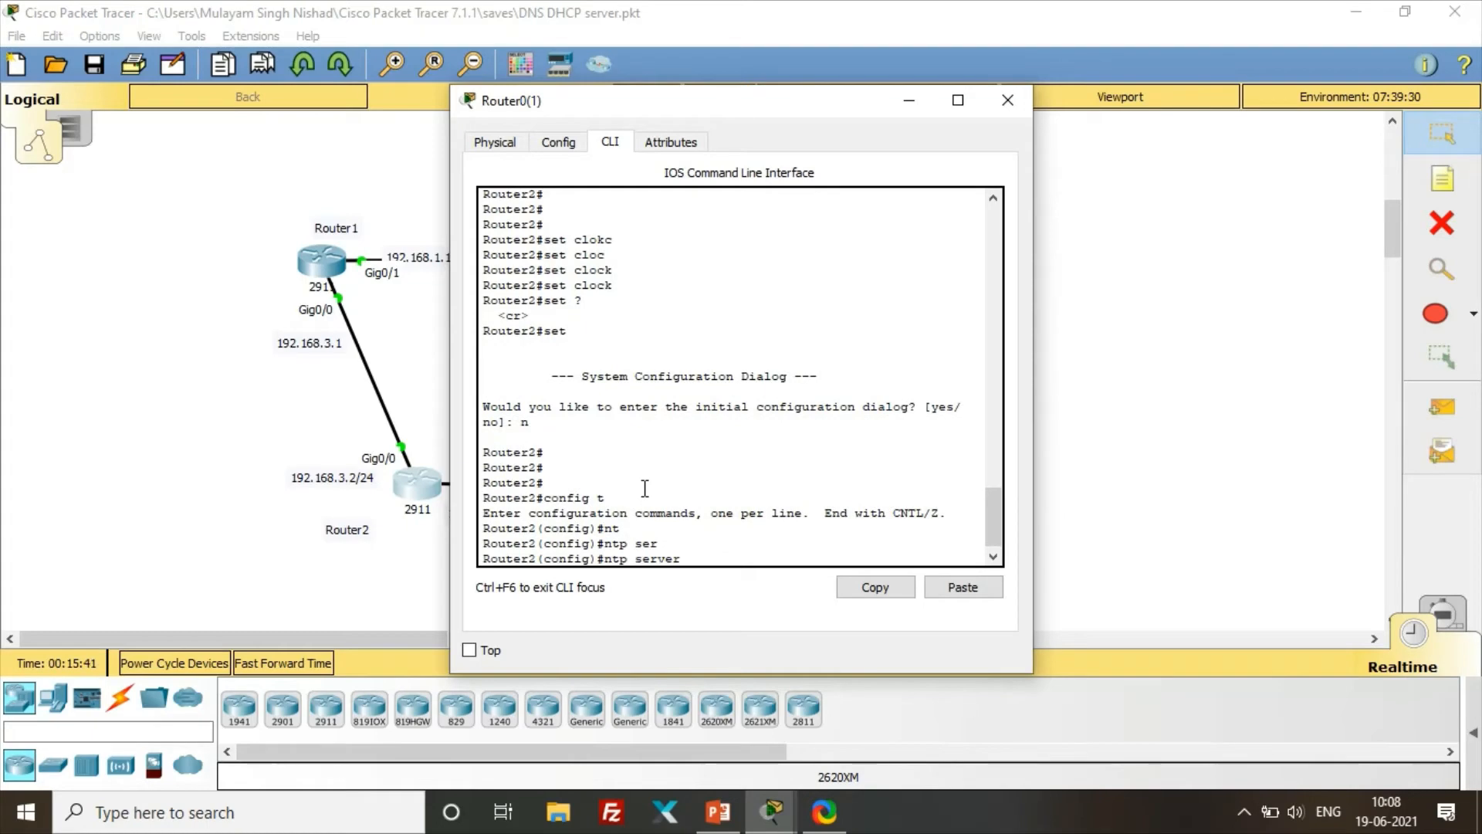
left_click_drag(762, 112, 566, 429)
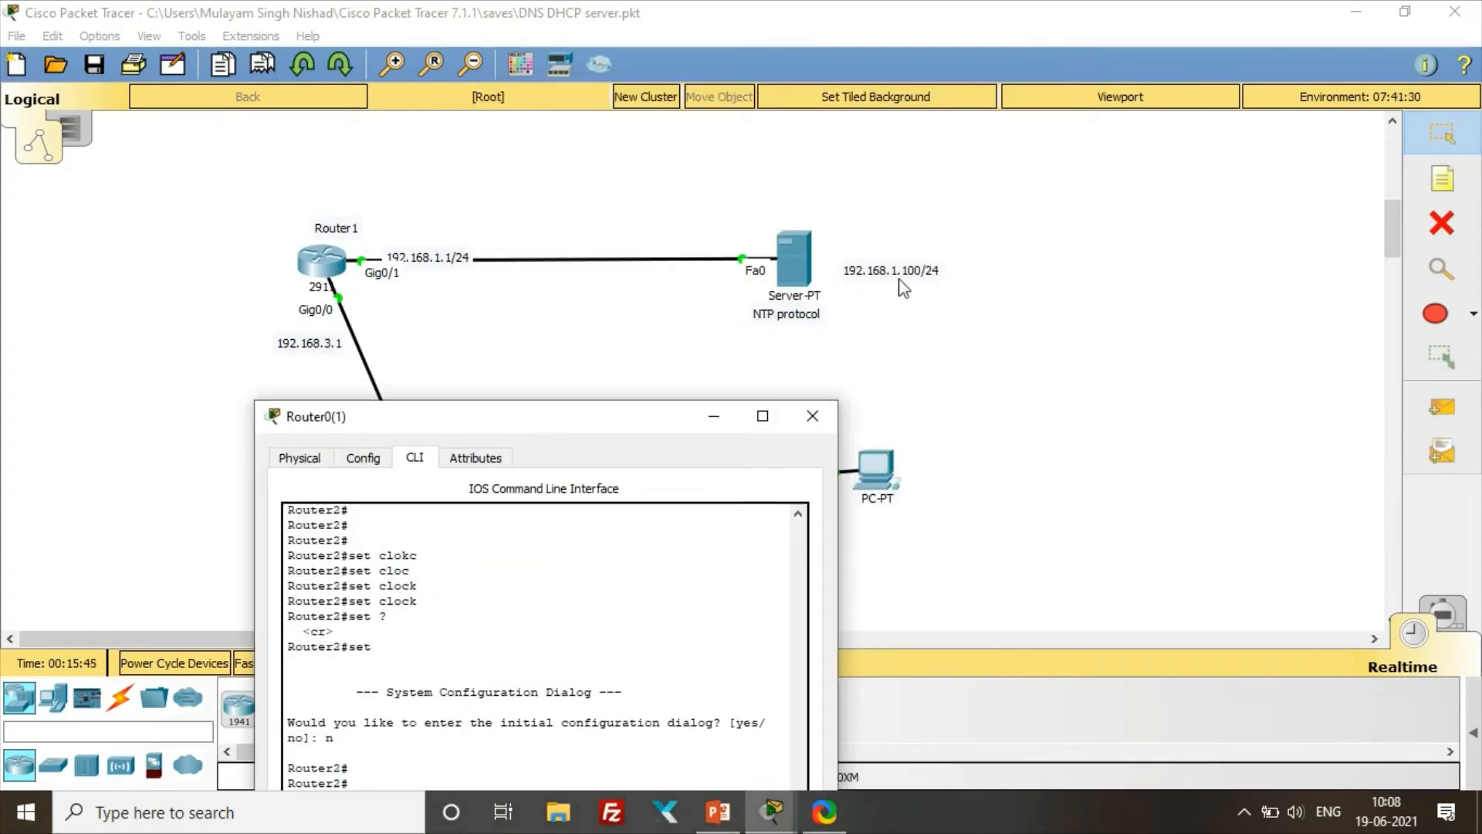
double_click(600, 425)
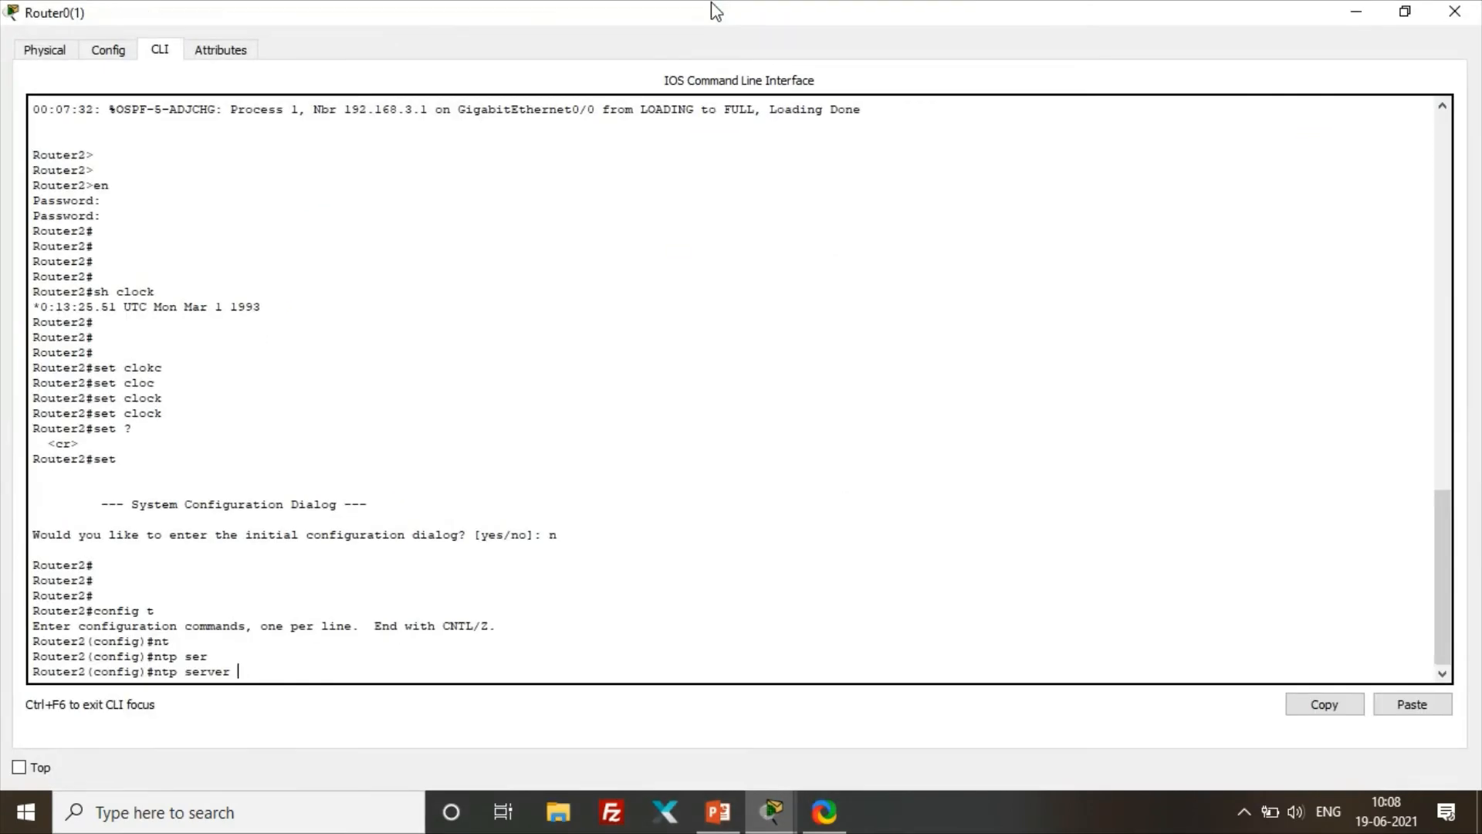
type("192.168.1.100")
key("Return")
key("Return")
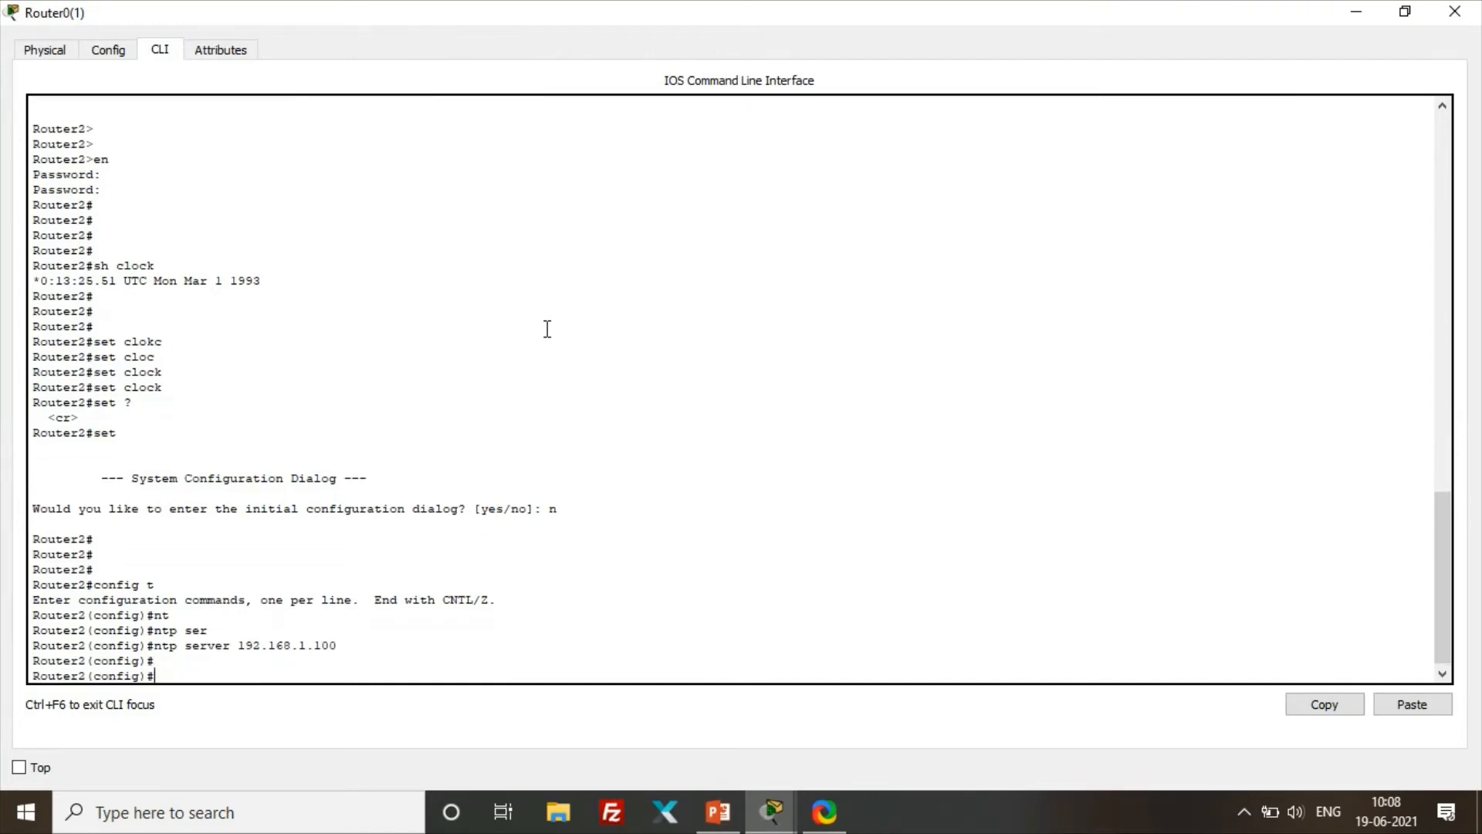
Leave Router2's configuration mode with end and return to the privileged prompt.
type("end")
key("Return")
key("Return")
key("Return")
key("Return")
key("Return")
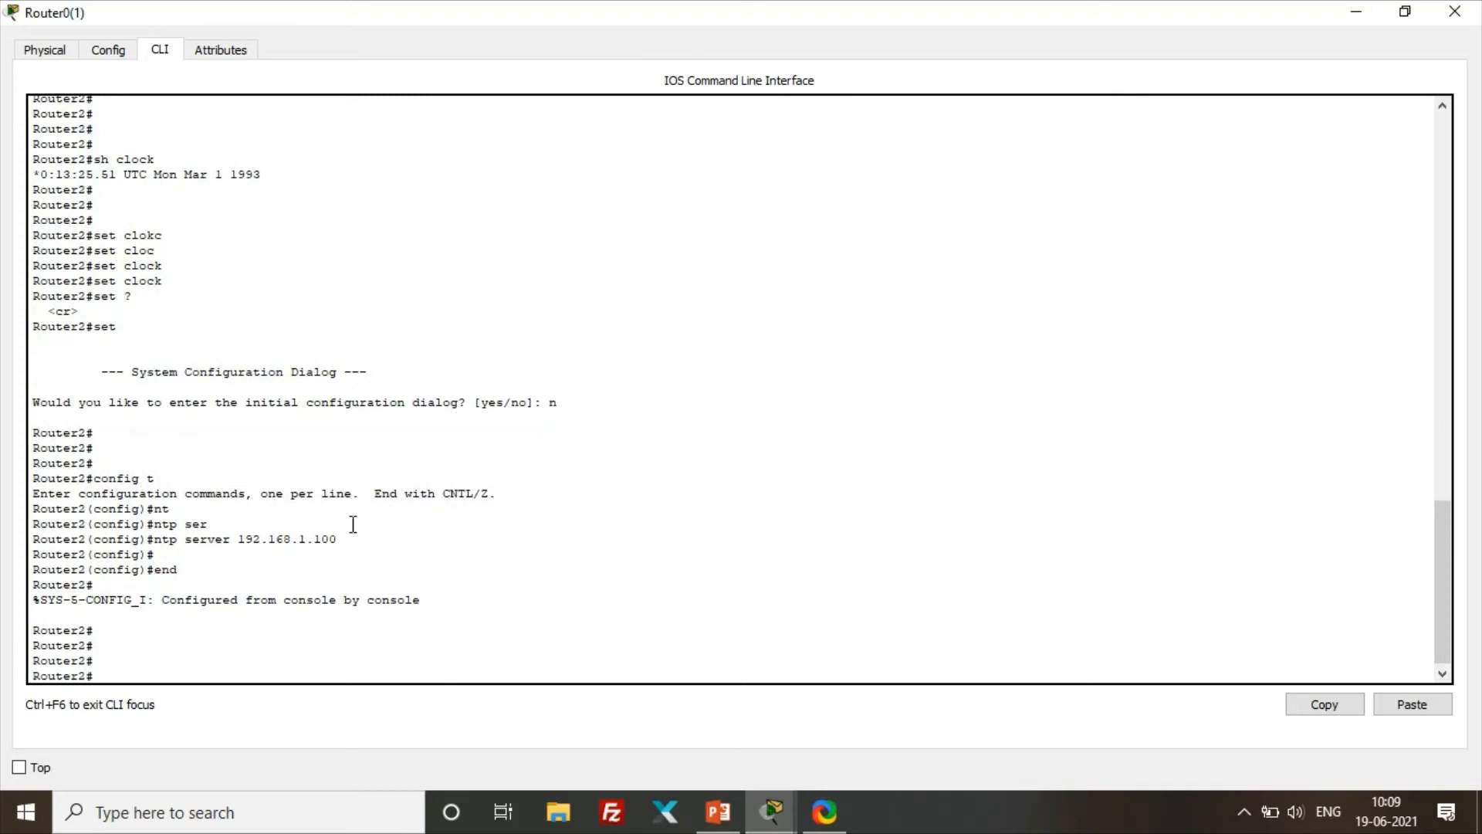
Run sh clock on Router2 again and check the reported time against the computer's date and time.
type("sh clokc")
key("BackSpace")
key("BackSpace")
type("ck")
key("Return")
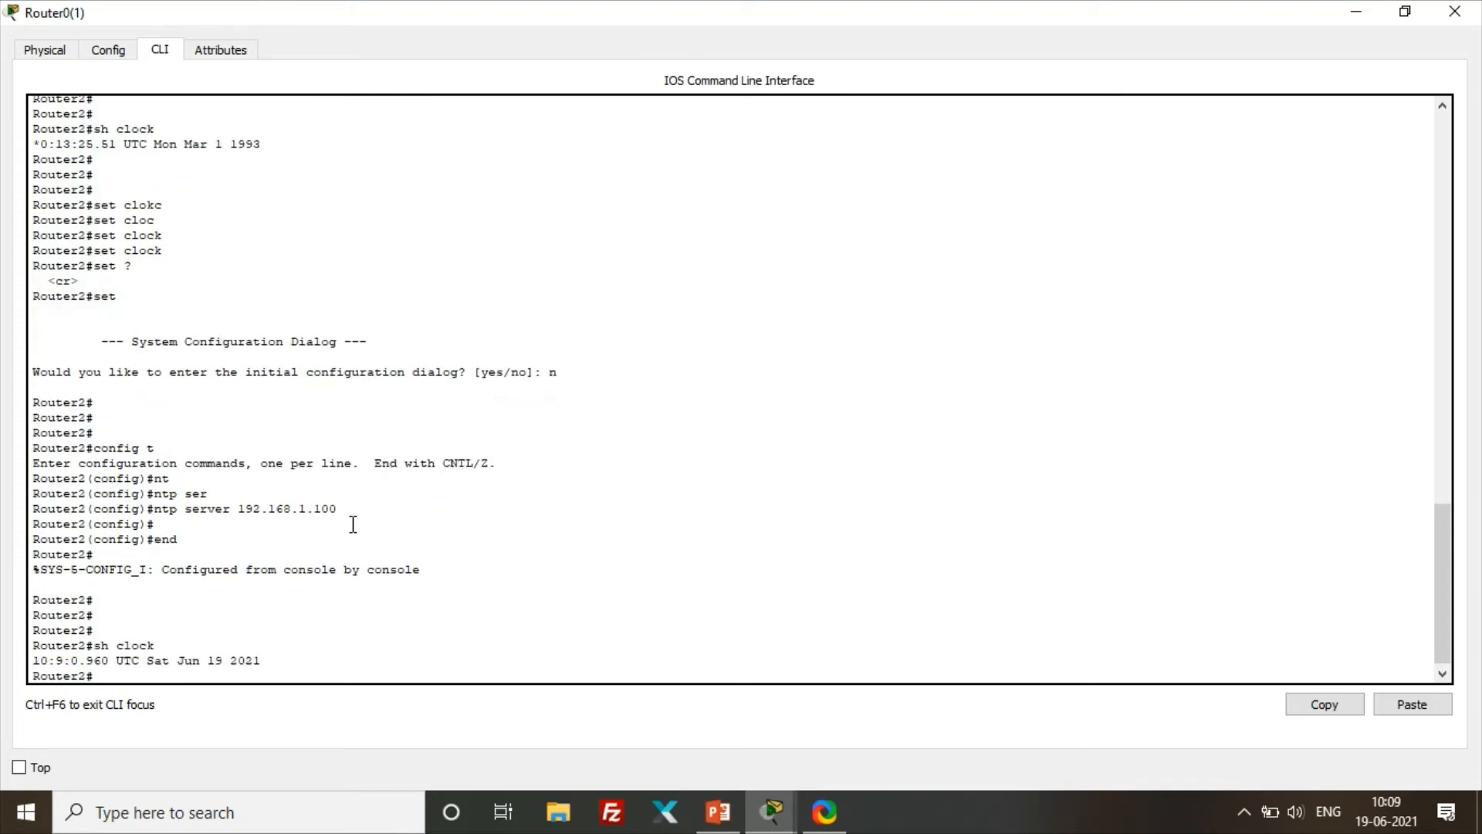
left_click_drag(261, 661, 31, 662)
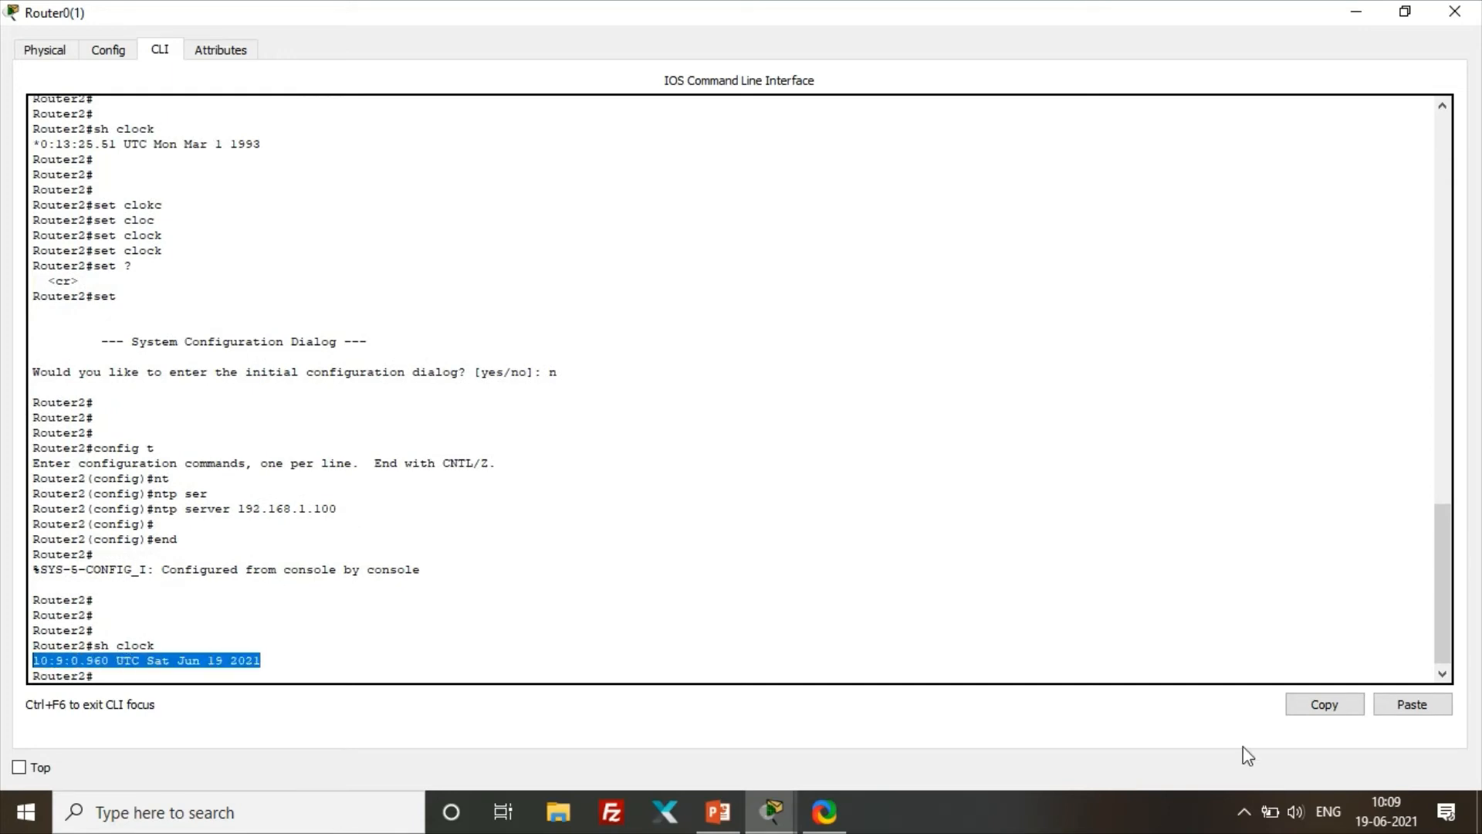
mouse_move(1397, 824)
Display Router2's NTP synchronization details with sh ntp status.
left_click(374, 671)
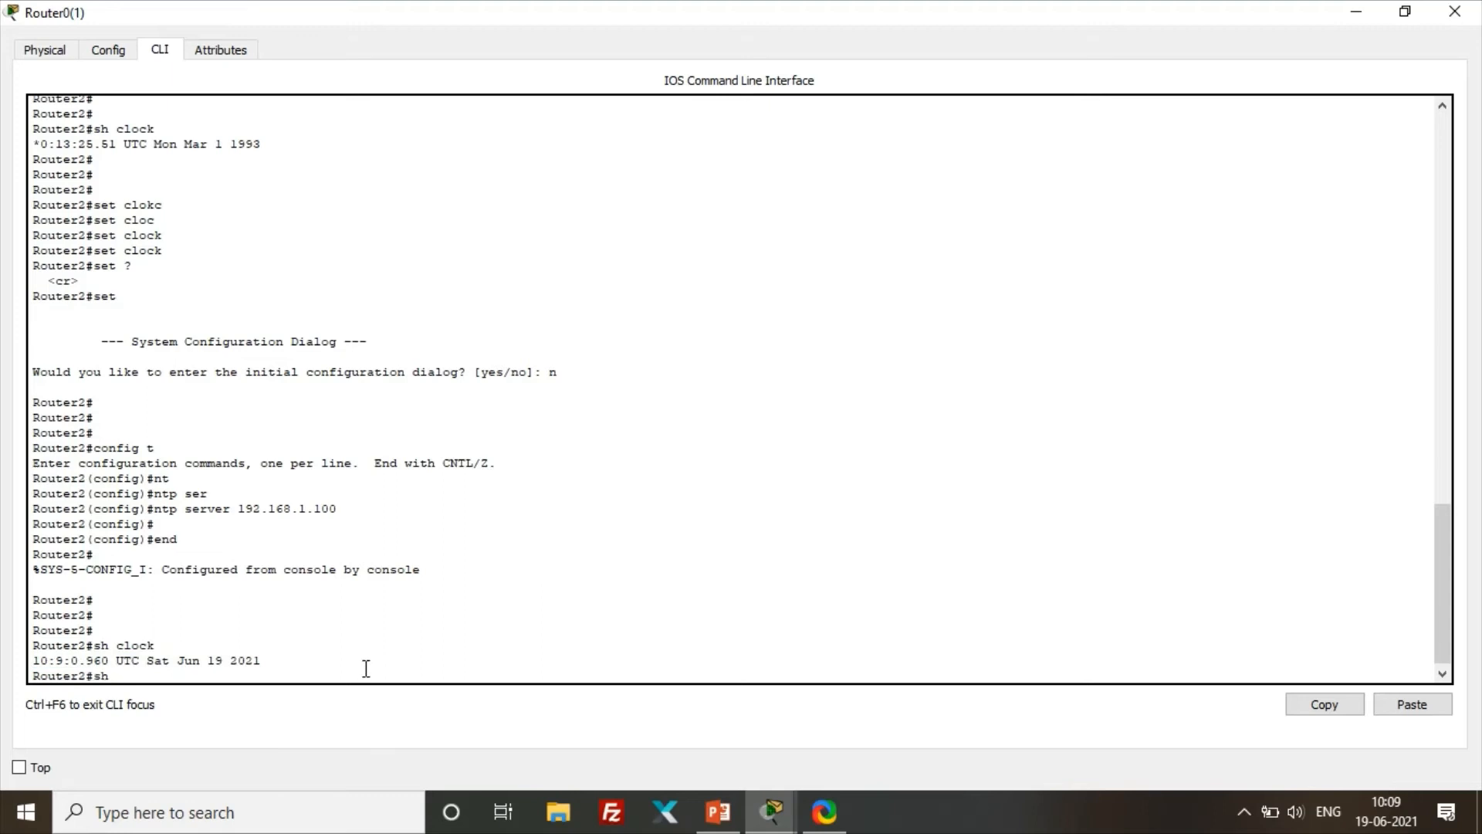
type("ntp statu")
key("Tab")
key("Return")
key("Return")
key("Return")
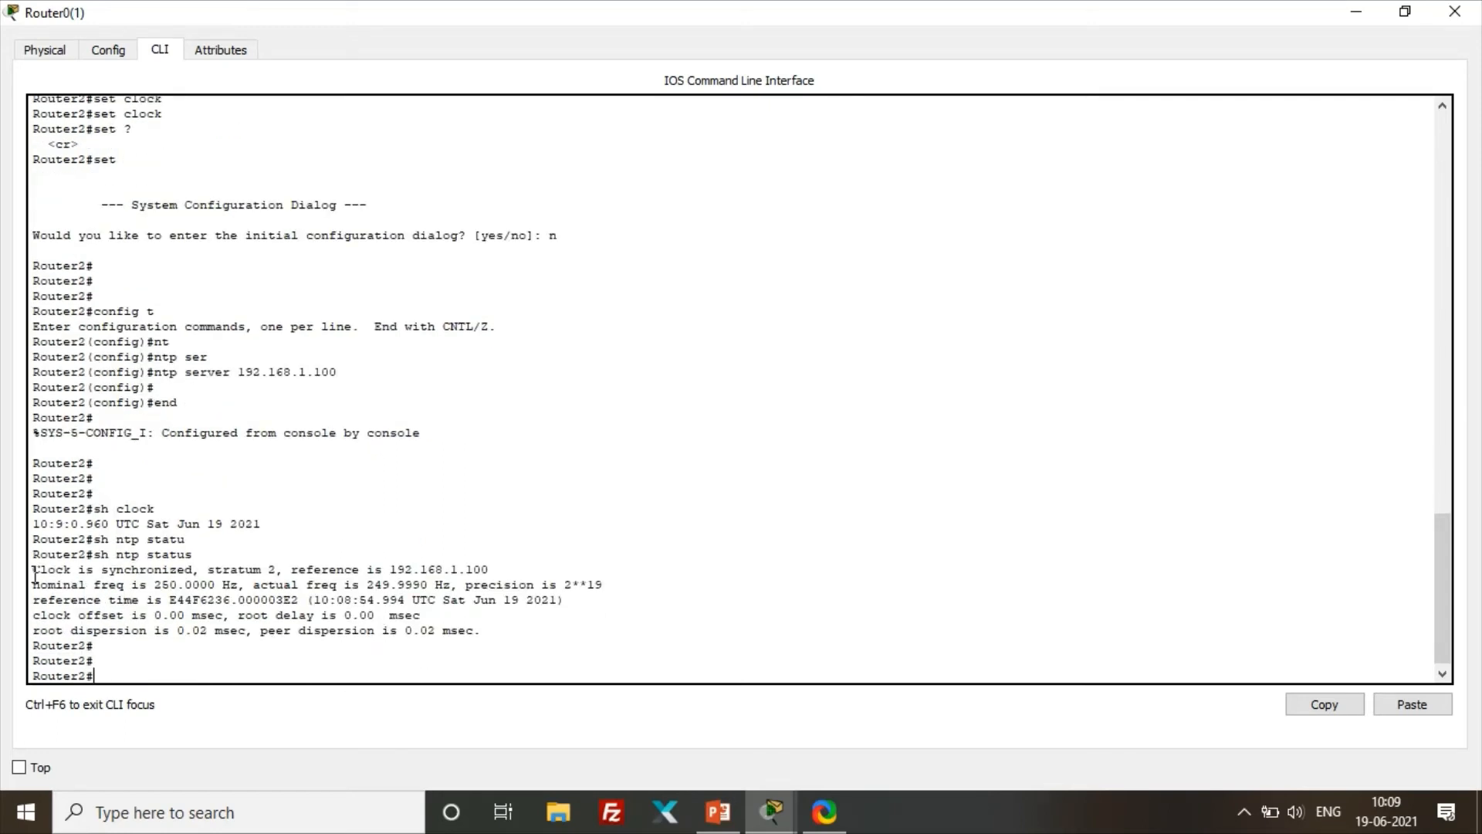
Switch from Router2 to Router1's command line and enter privileged mode with en and the enable password.
left_click_drag(33, 569, 206, 569)
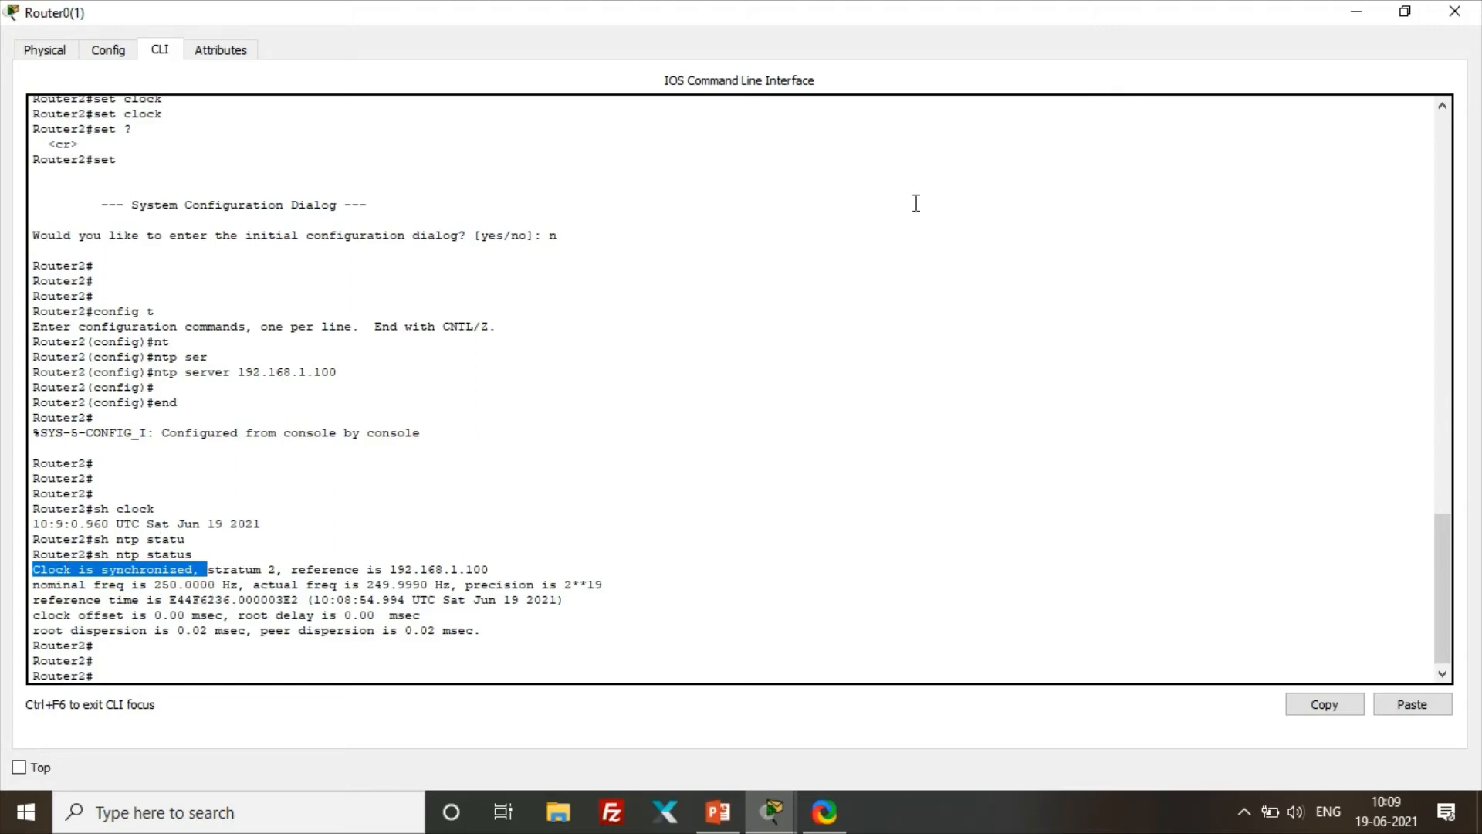
left_click(1356, 14)
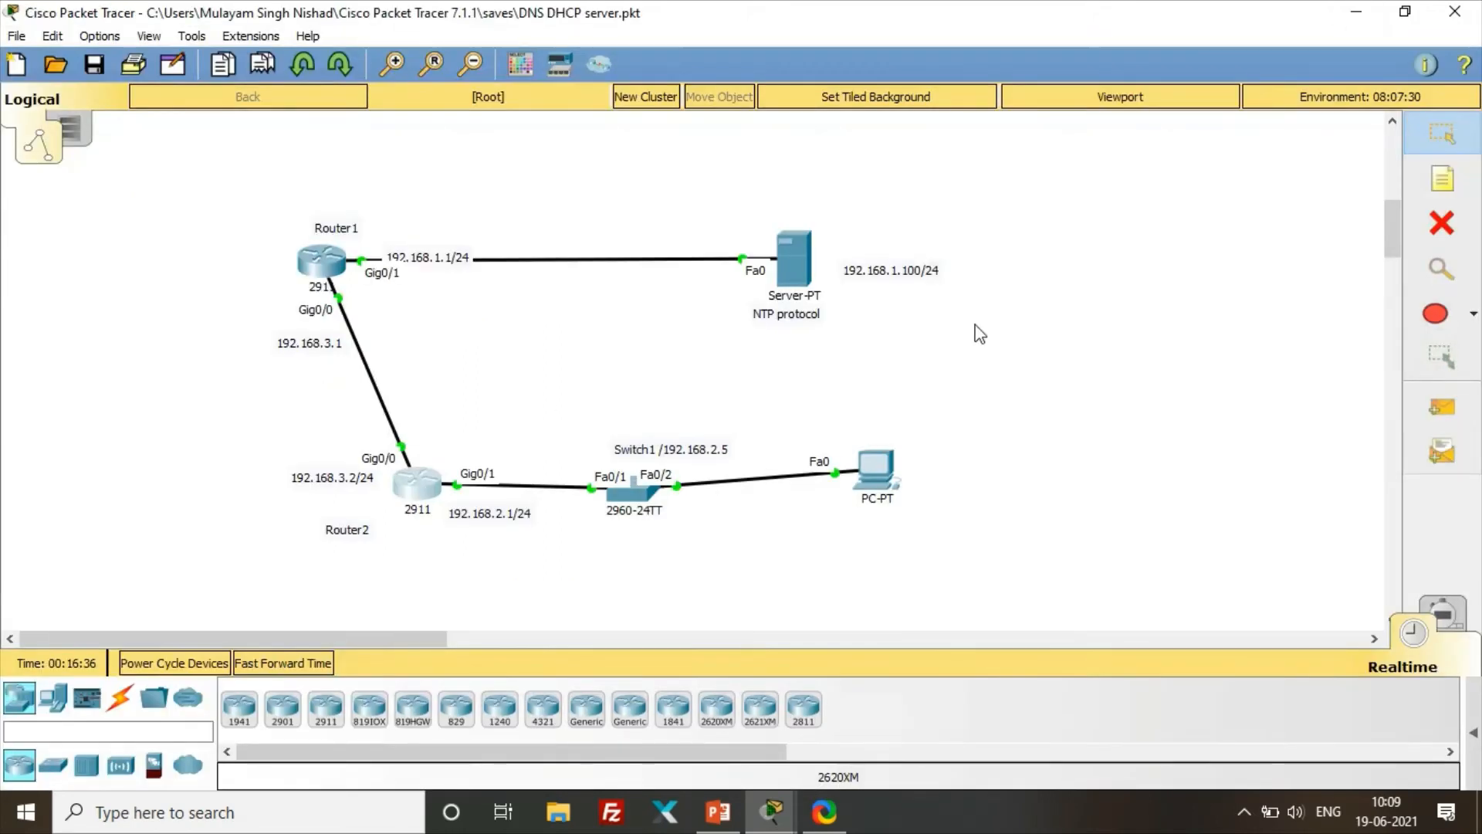
left_click(321, 261)
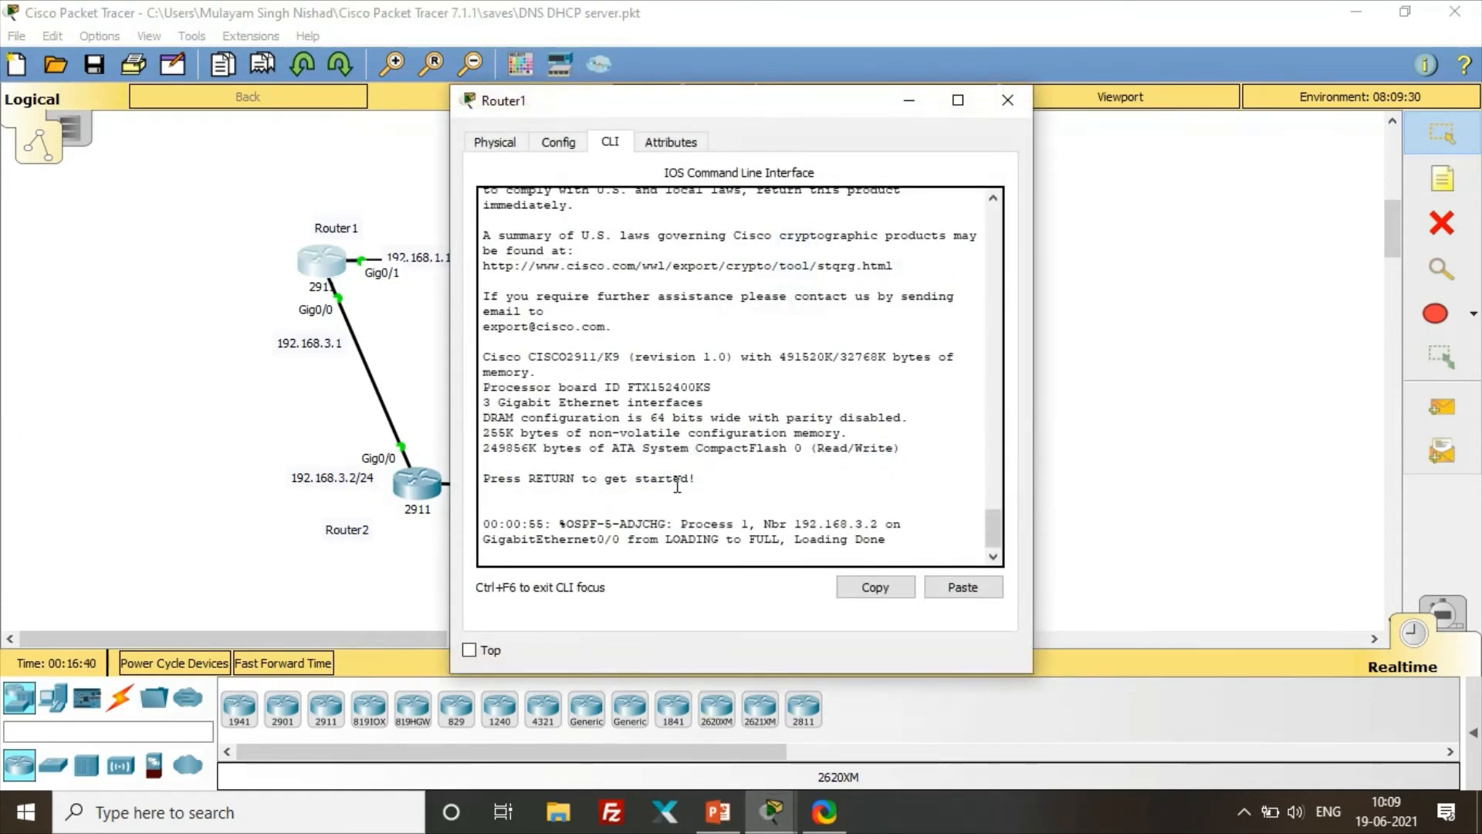
key("Return")
key("Return")
type("en")
key("Return")
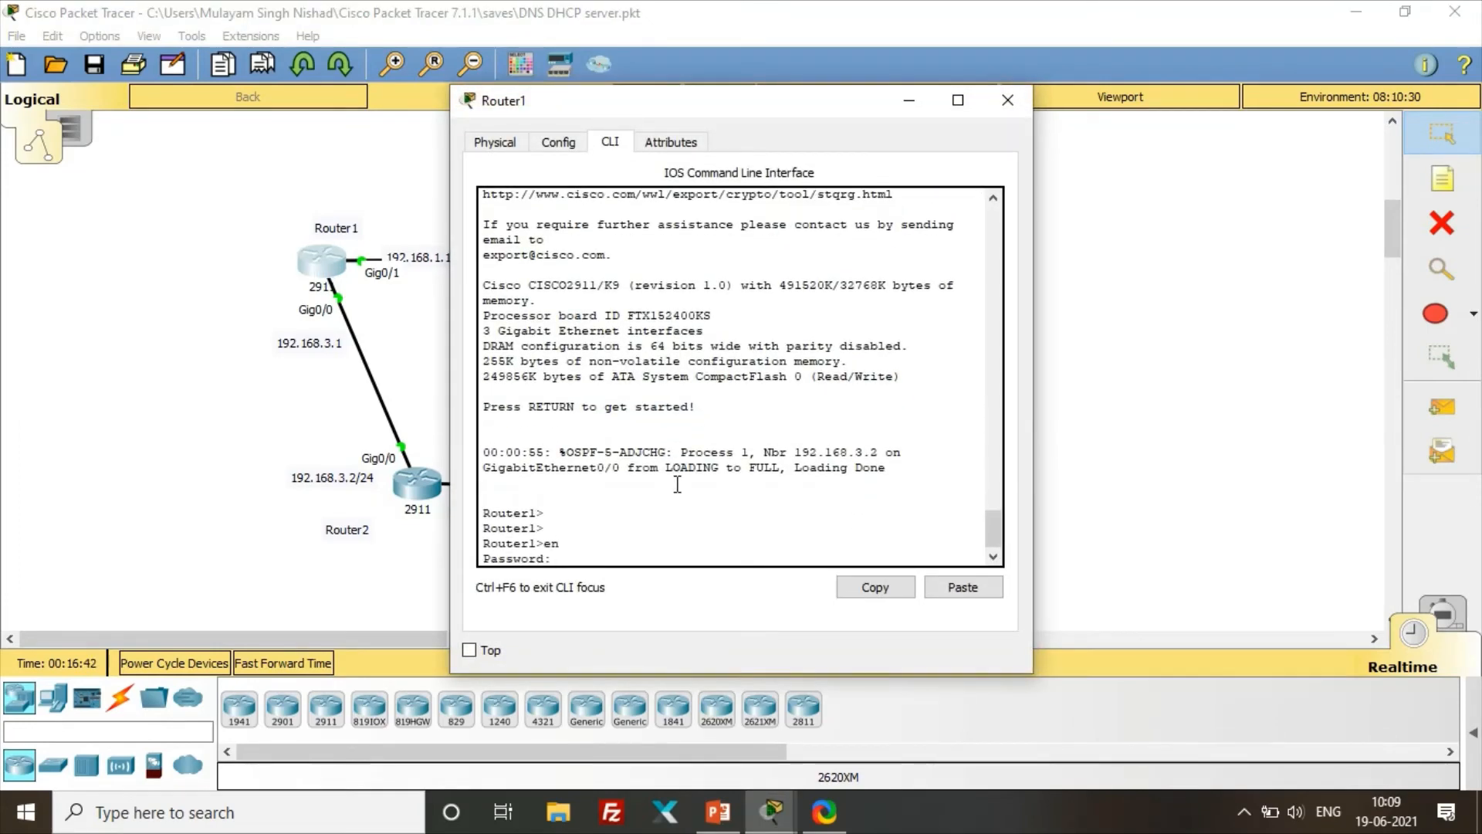
key("Return")
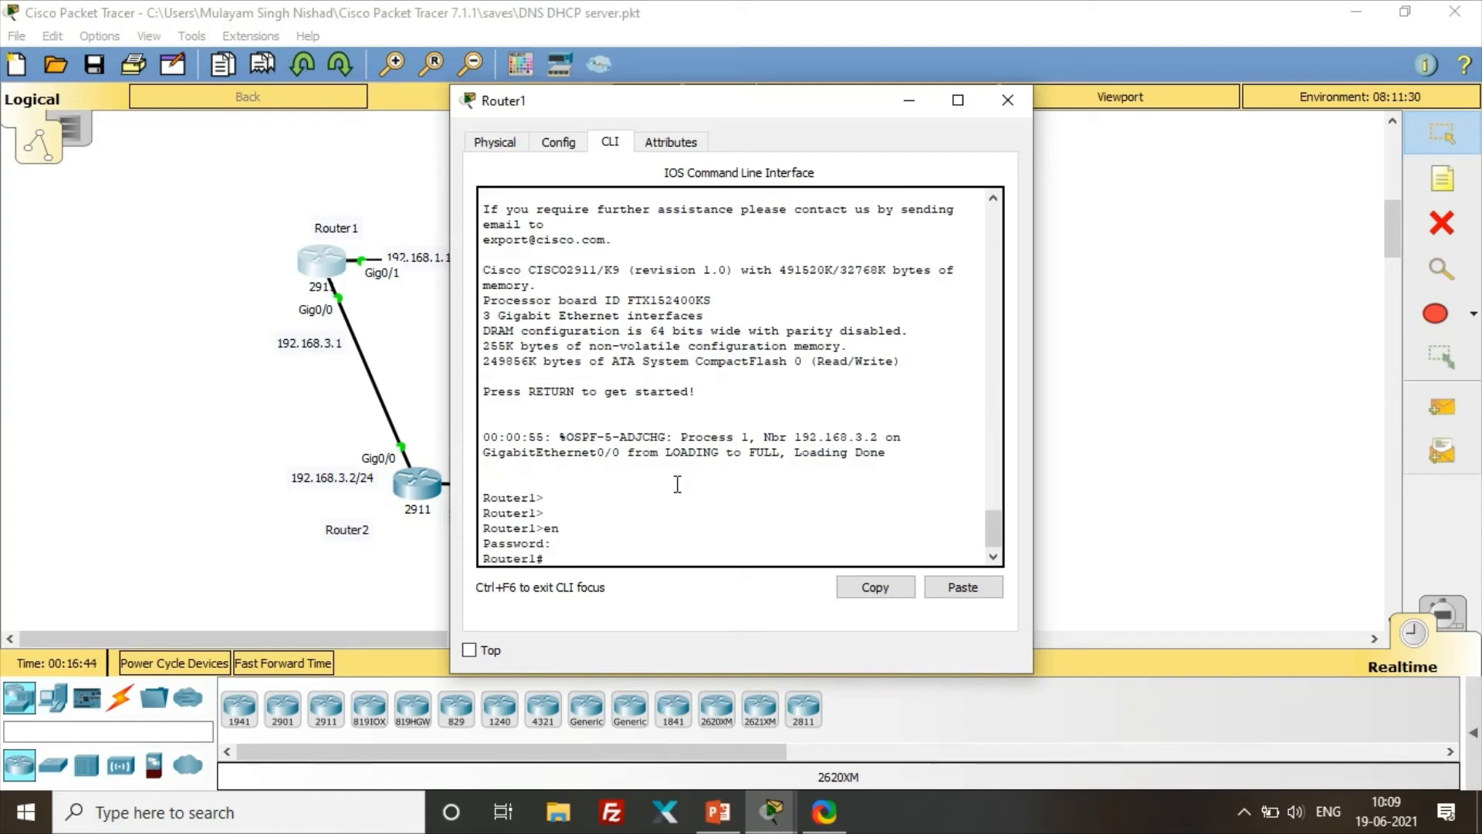
Display Router1's current time with sh clock and examine the reported date and time.
key("Return")
key("Return")
key("Return")
type("sh clock")
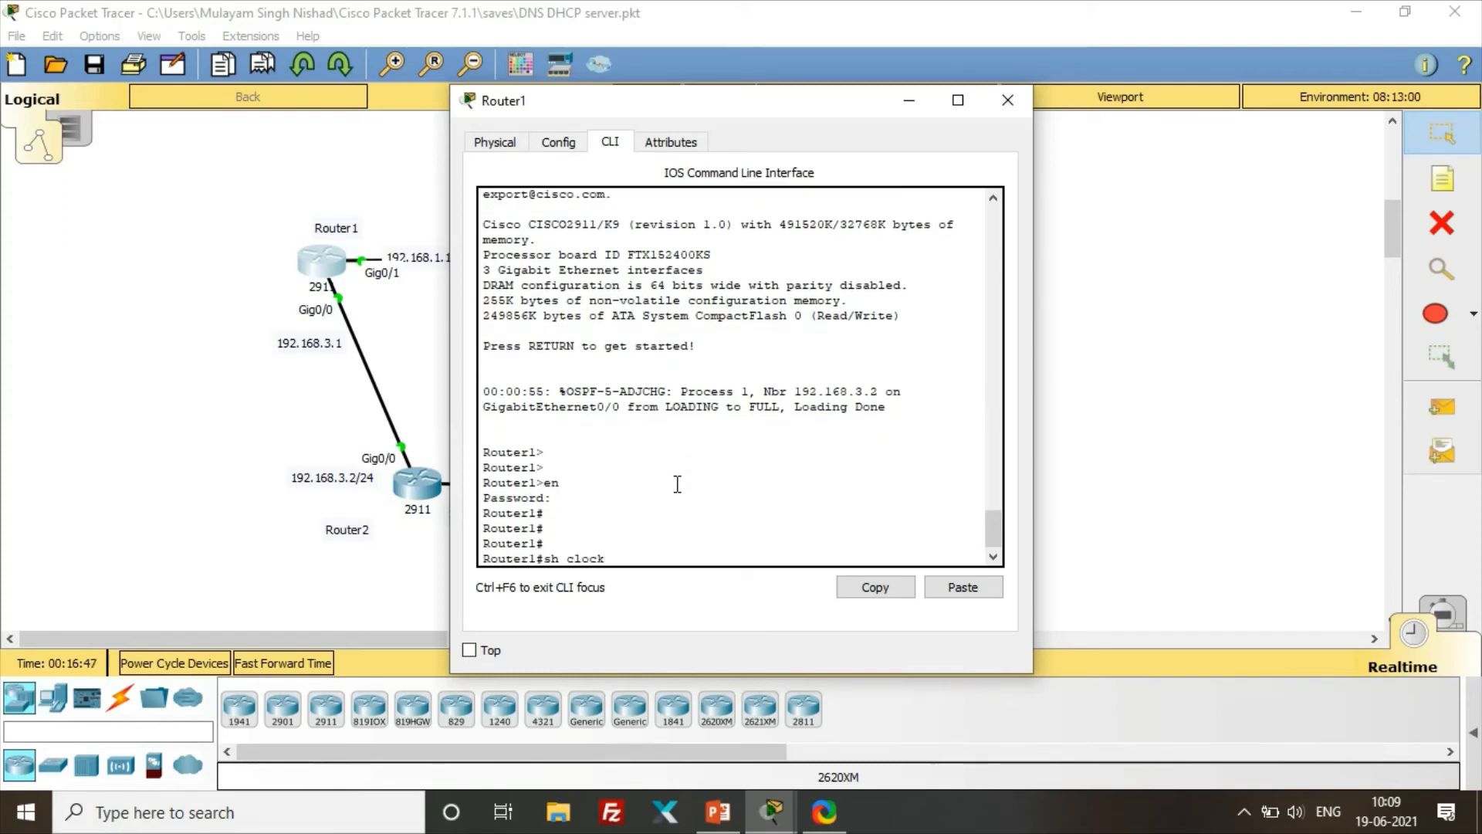
key("Return")
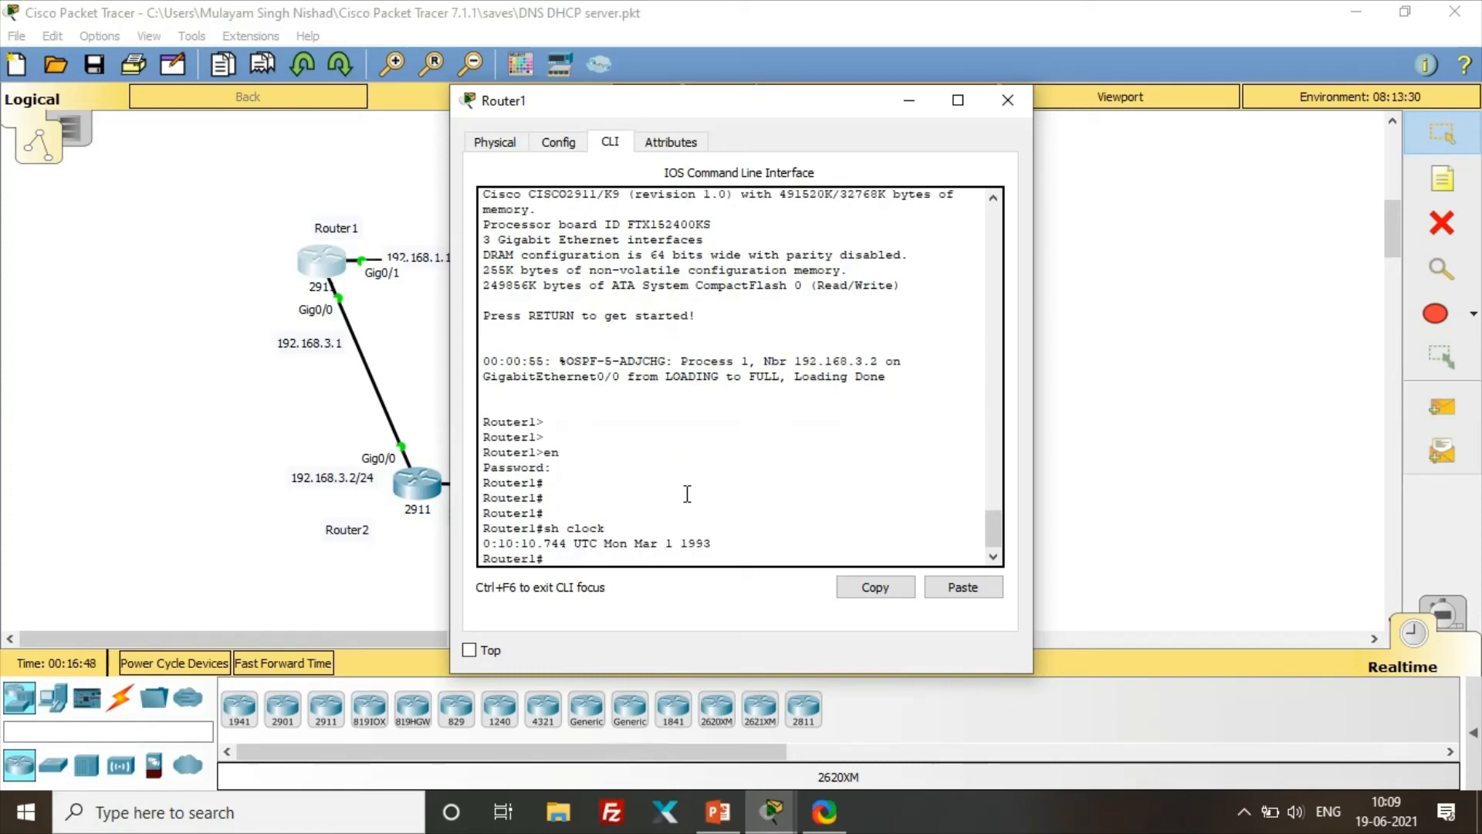
left_click_drag(711, 544, 484, 543)
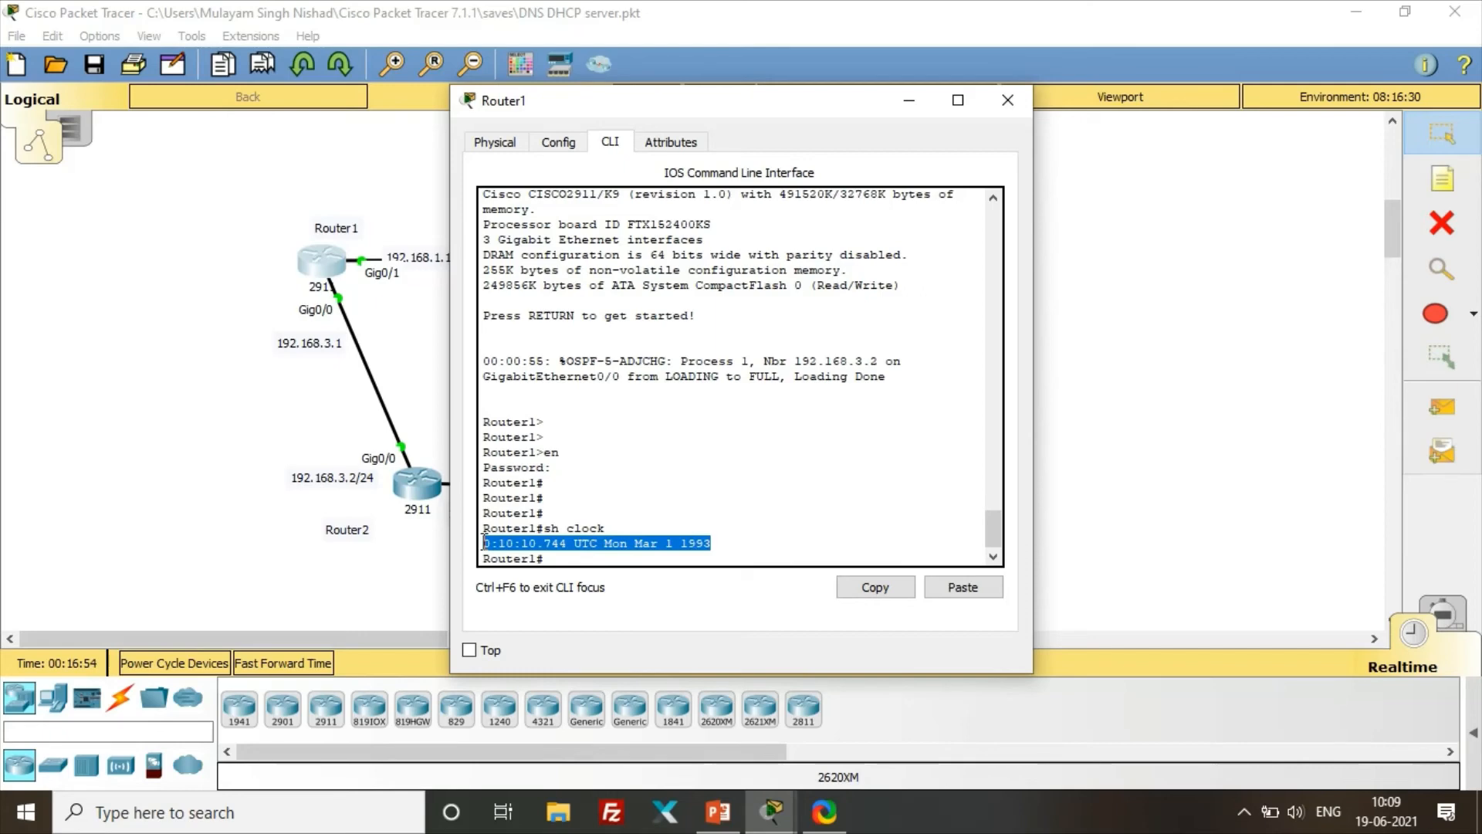
left_click(627, 557)
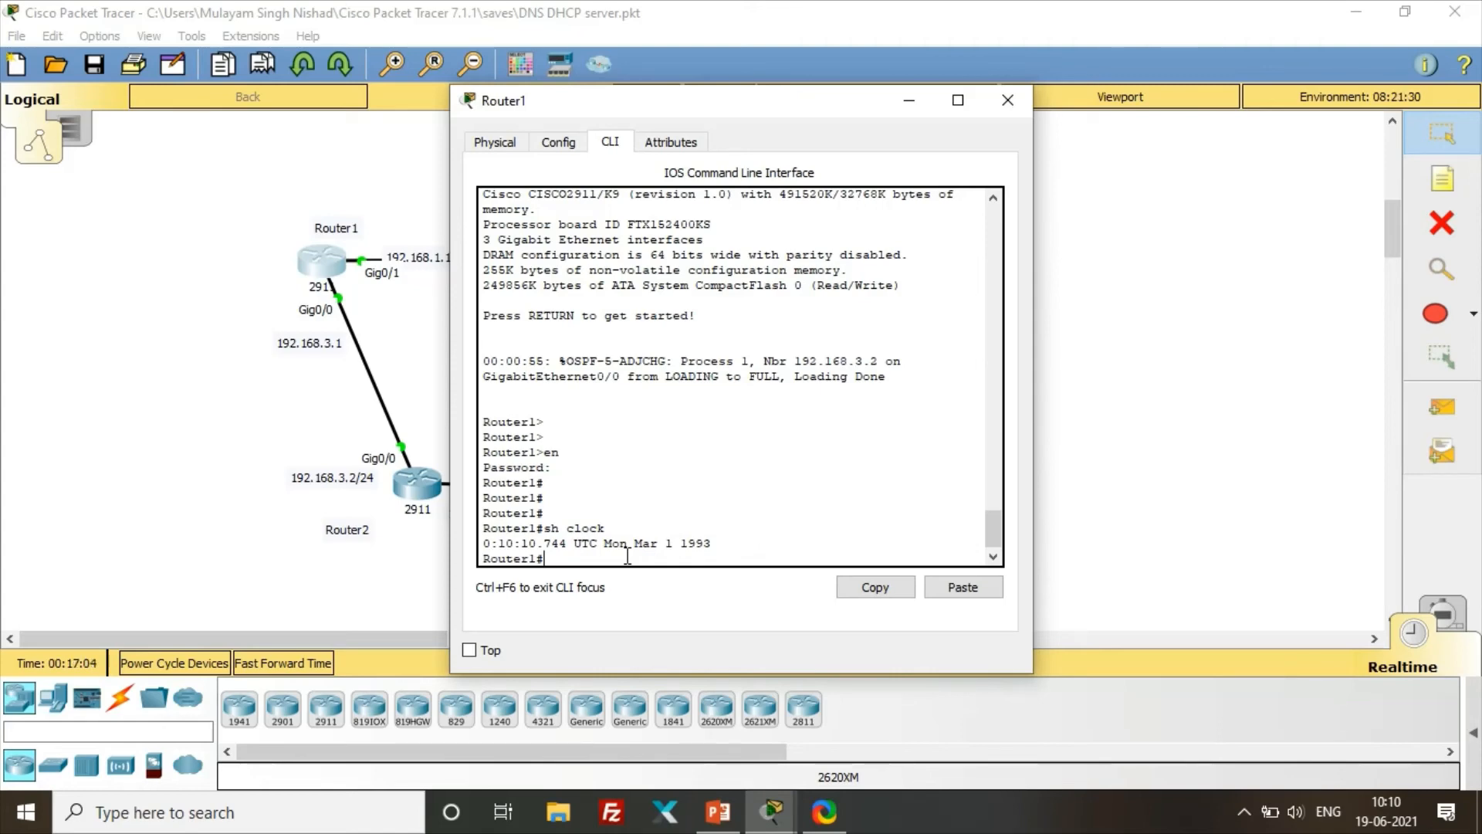
Run sh ntp status on Router1 and examine whether its clock is synchronized.
type("sh")
type(" ntp stat")
type("u")
key("Tab")
key("Return")
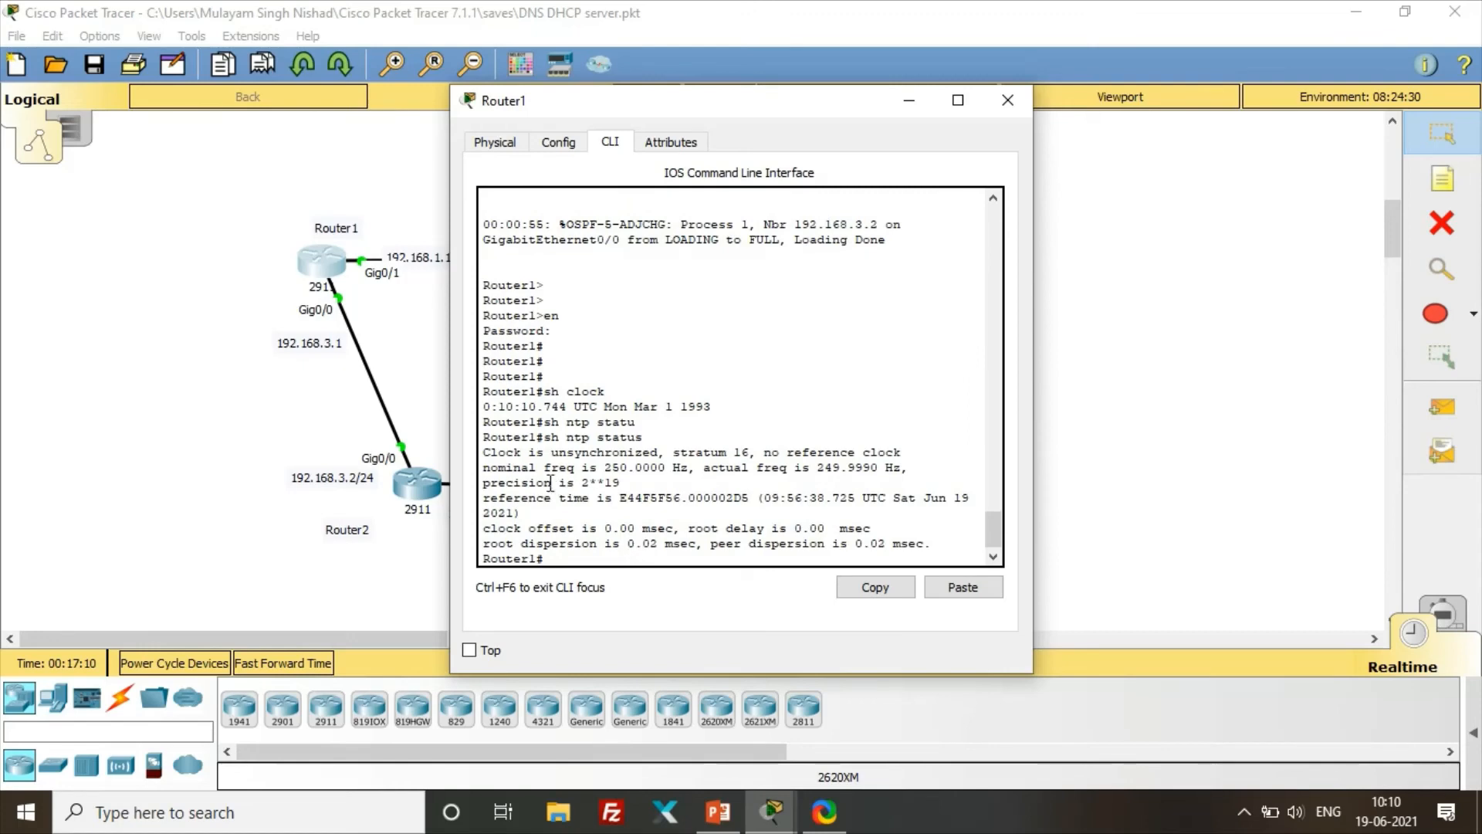
left_click_drag(484, 452, 669, 454)
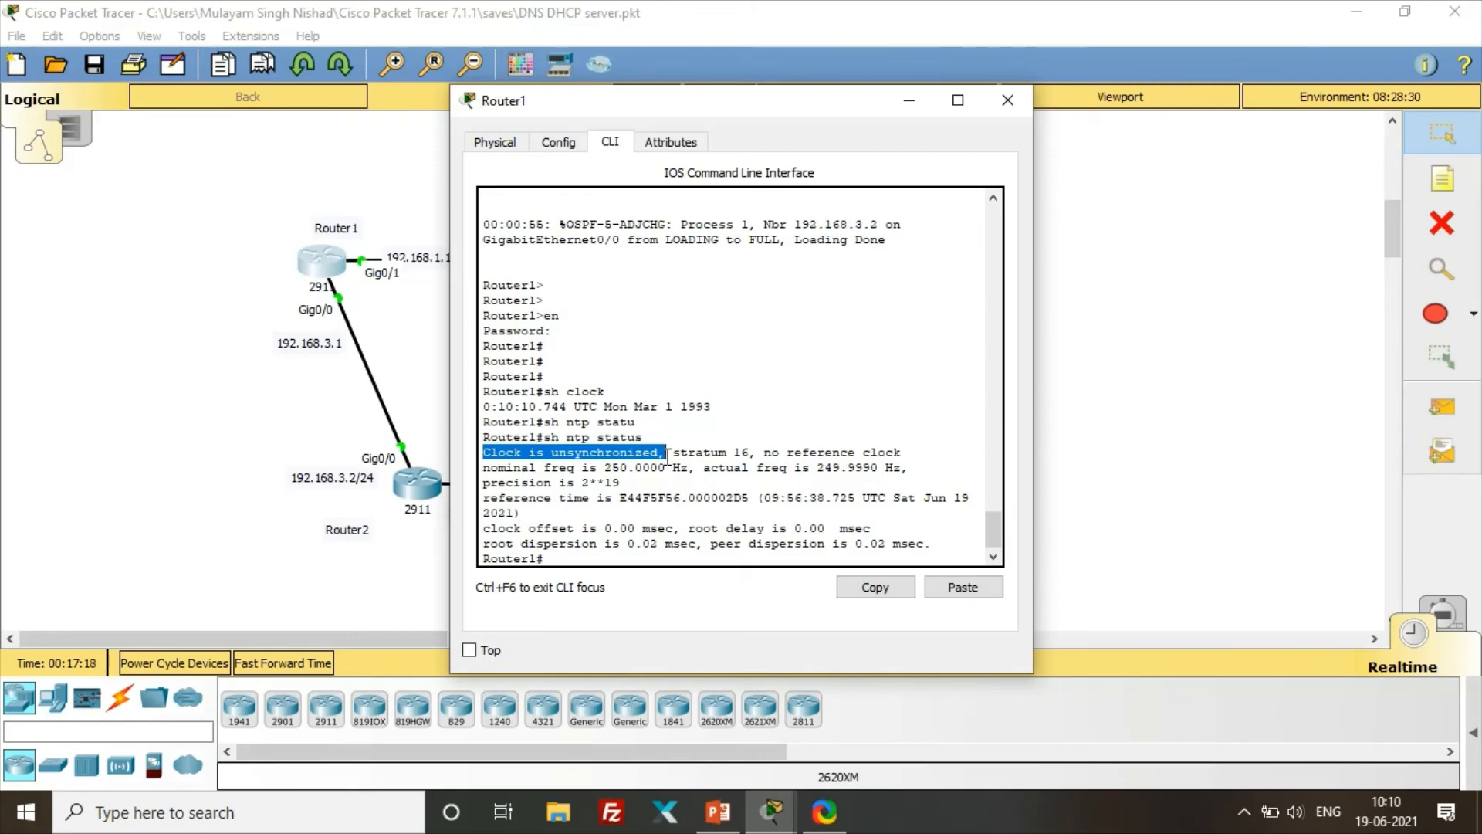
Configure 192.168.1.100 as Router1's NTP server in global configuration mode, and return to the privileged prompt with end.
left_click(622, 556)
type("config t")
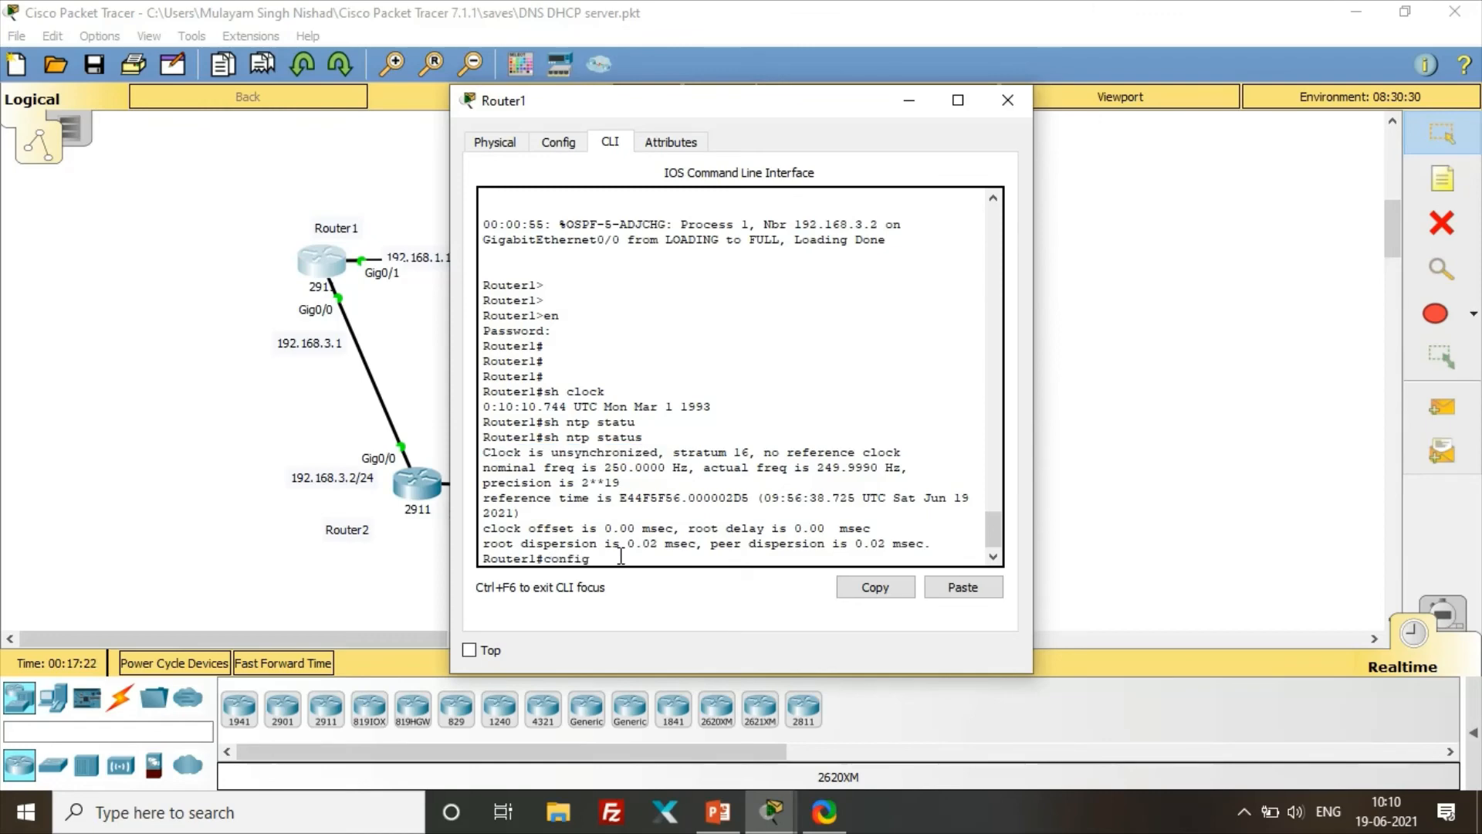
key("Return")
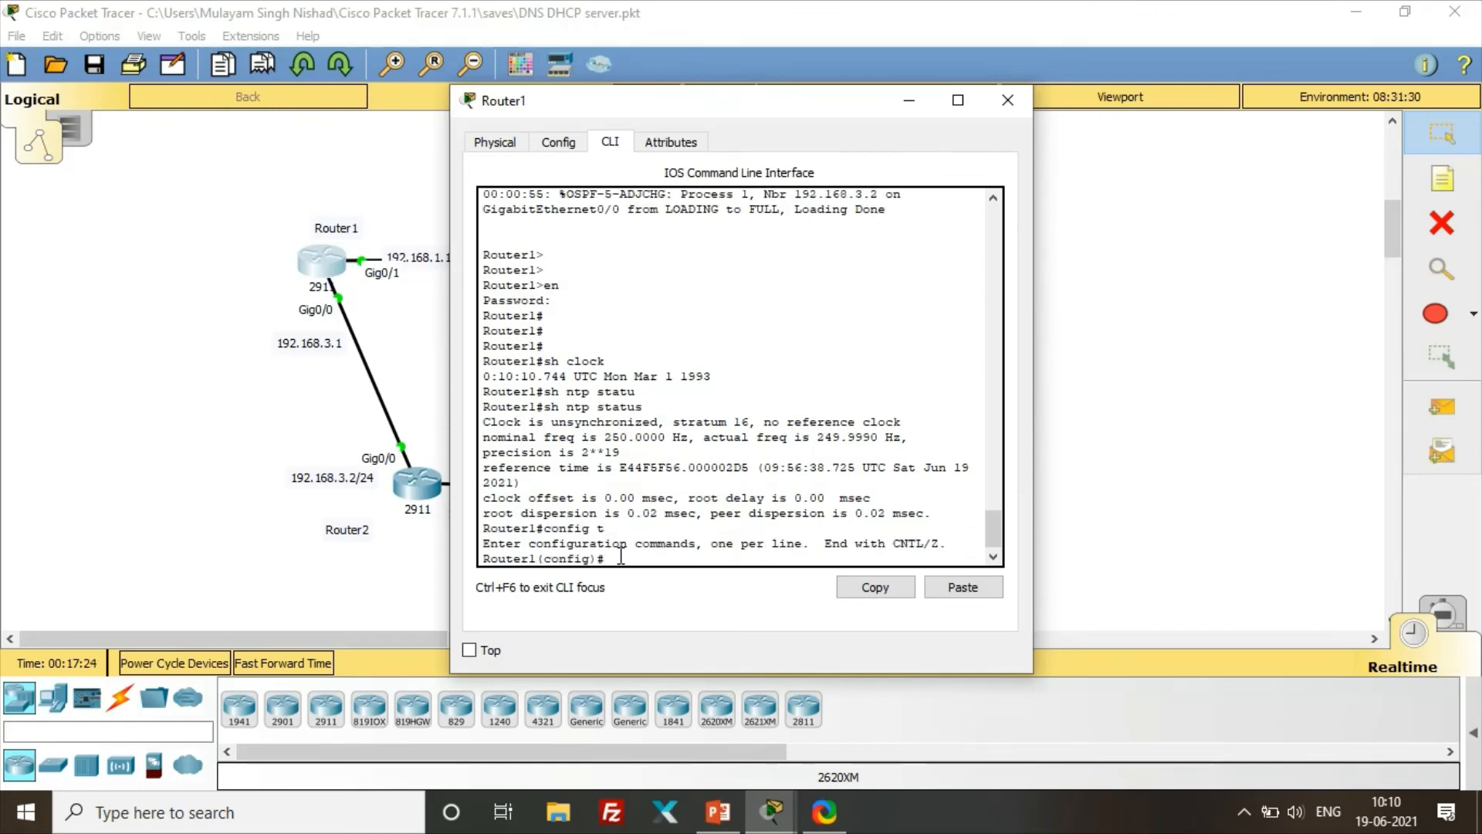
type("nt")
key("Tab")
type("ser")
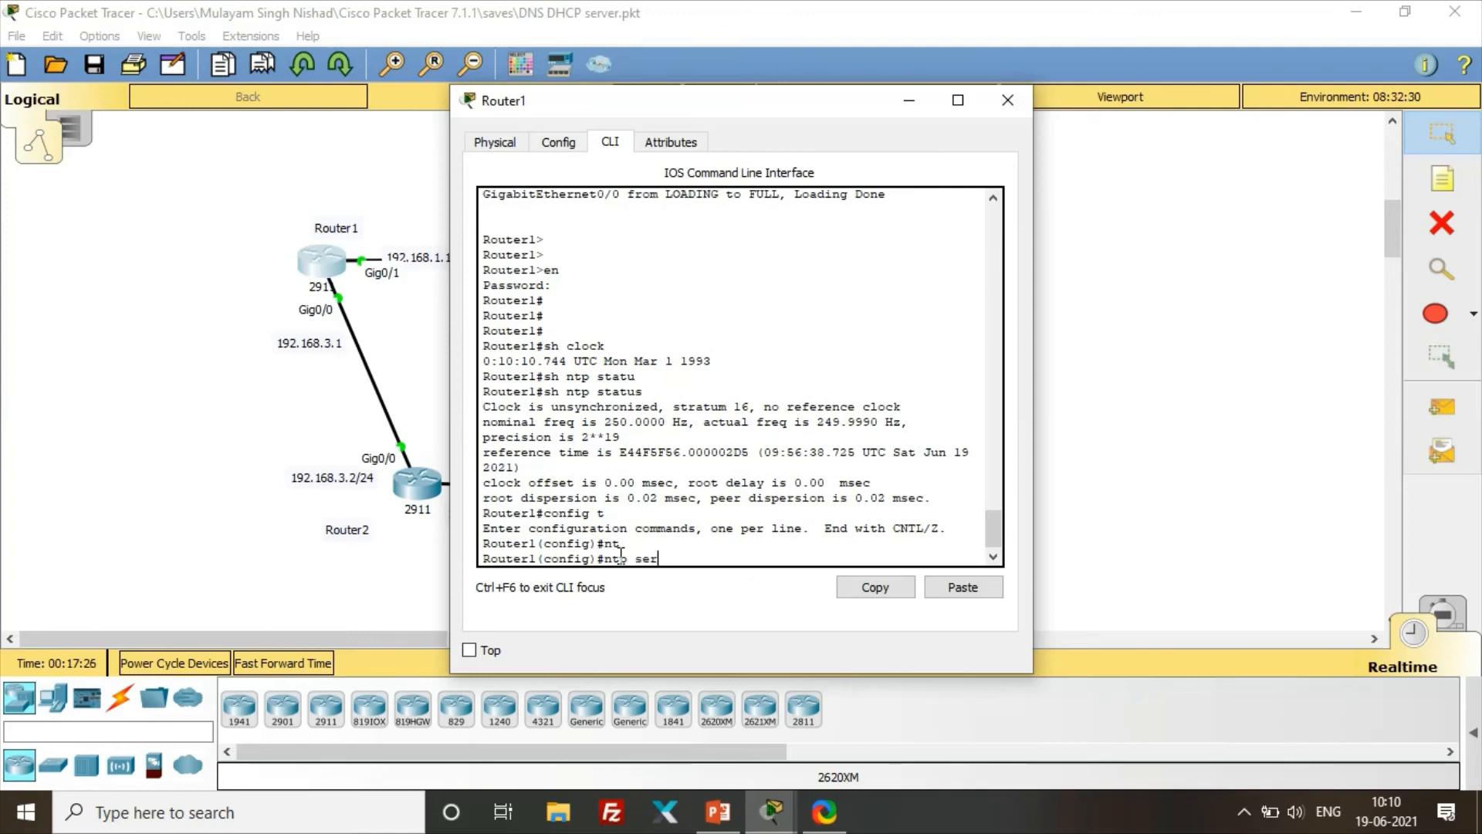
key("Tab")
type("192")
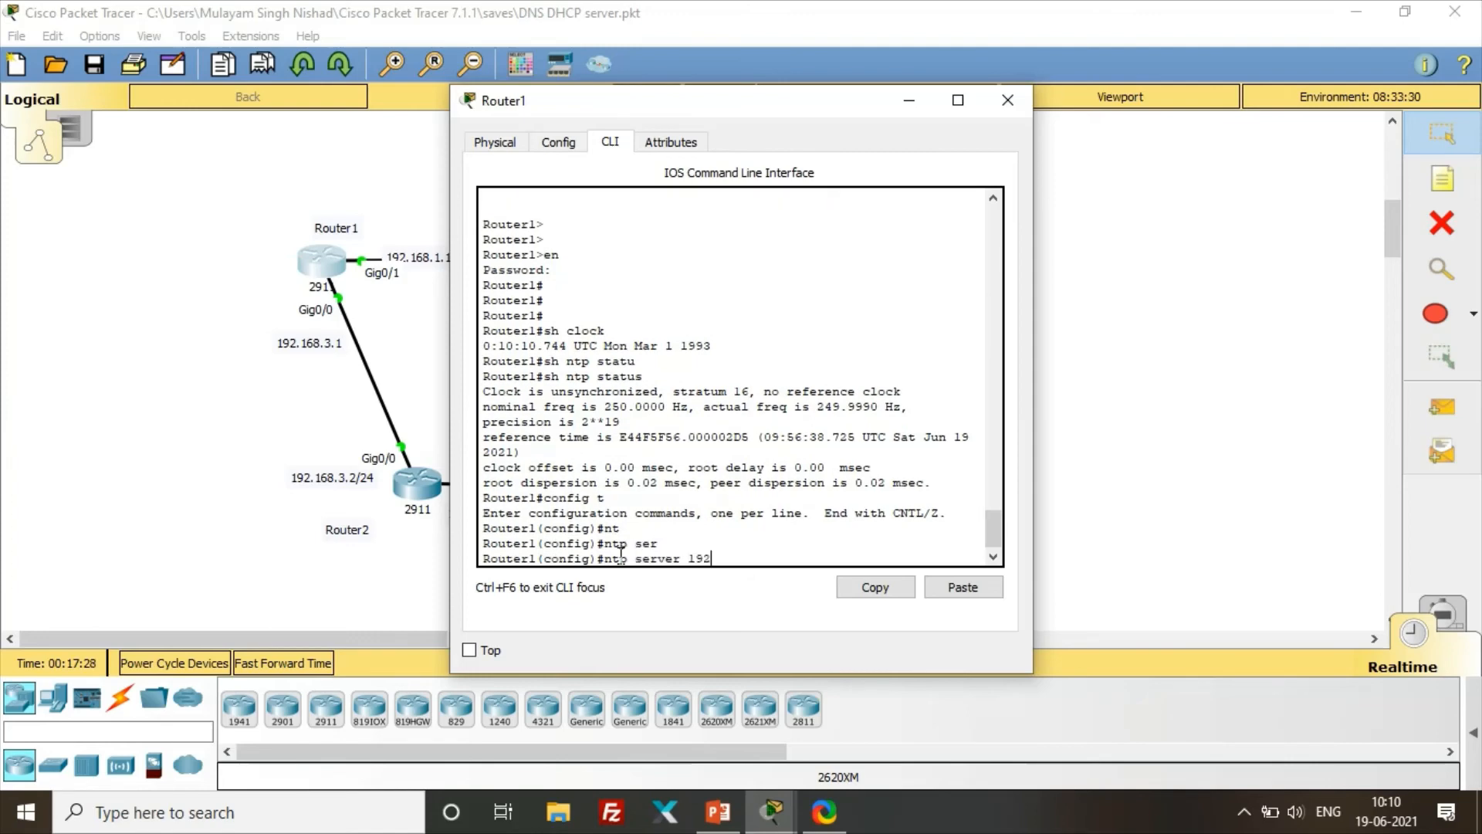
type(".168.1.100")
key("Return")
key("Return")
type("er1(config)#e")
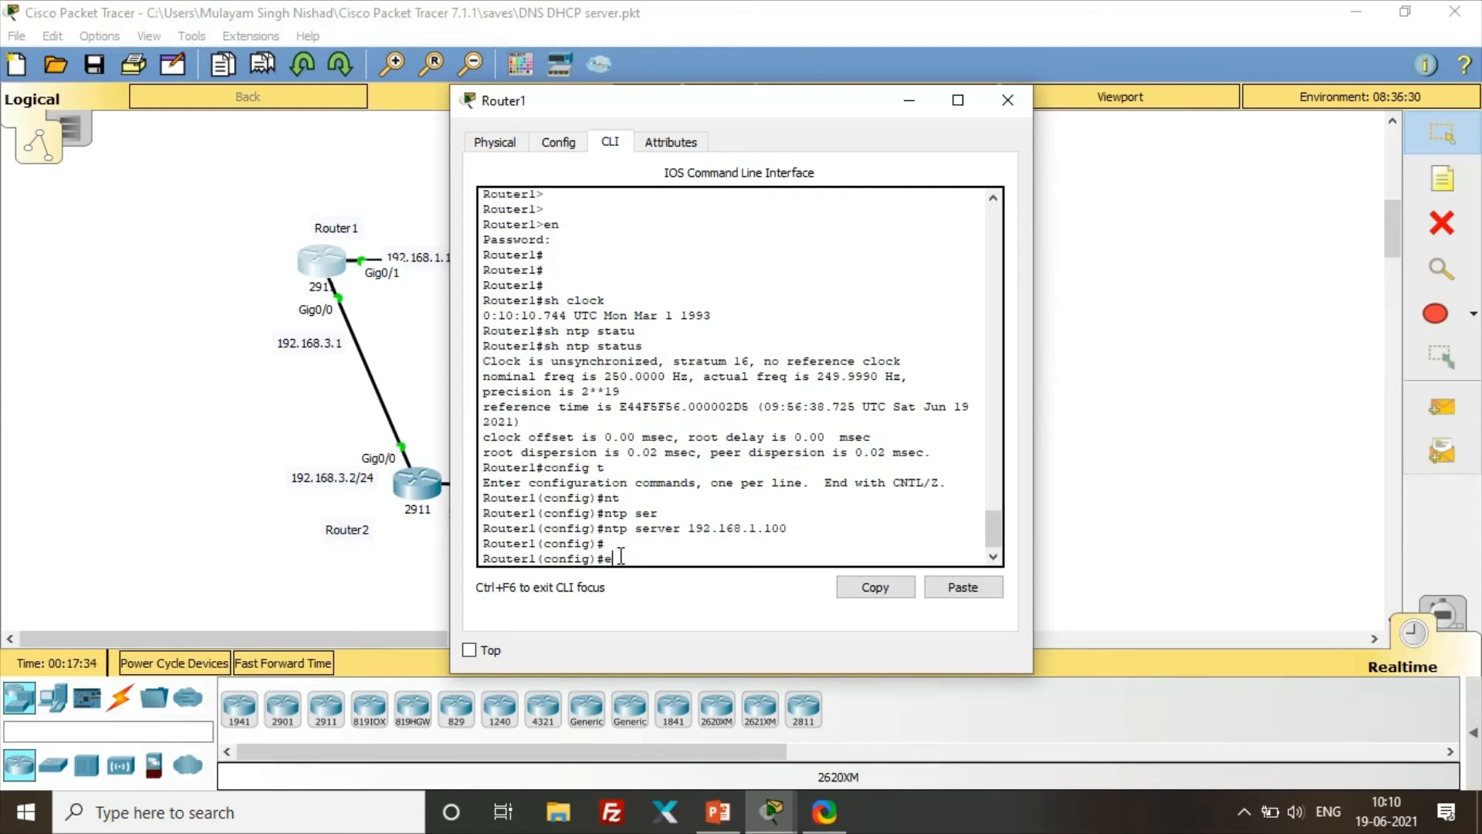
type("nd")
key("Return")
key("Return")
Display Router1's NTP synchronization details again with sh ntp status after the server configuration.
type("sh ")
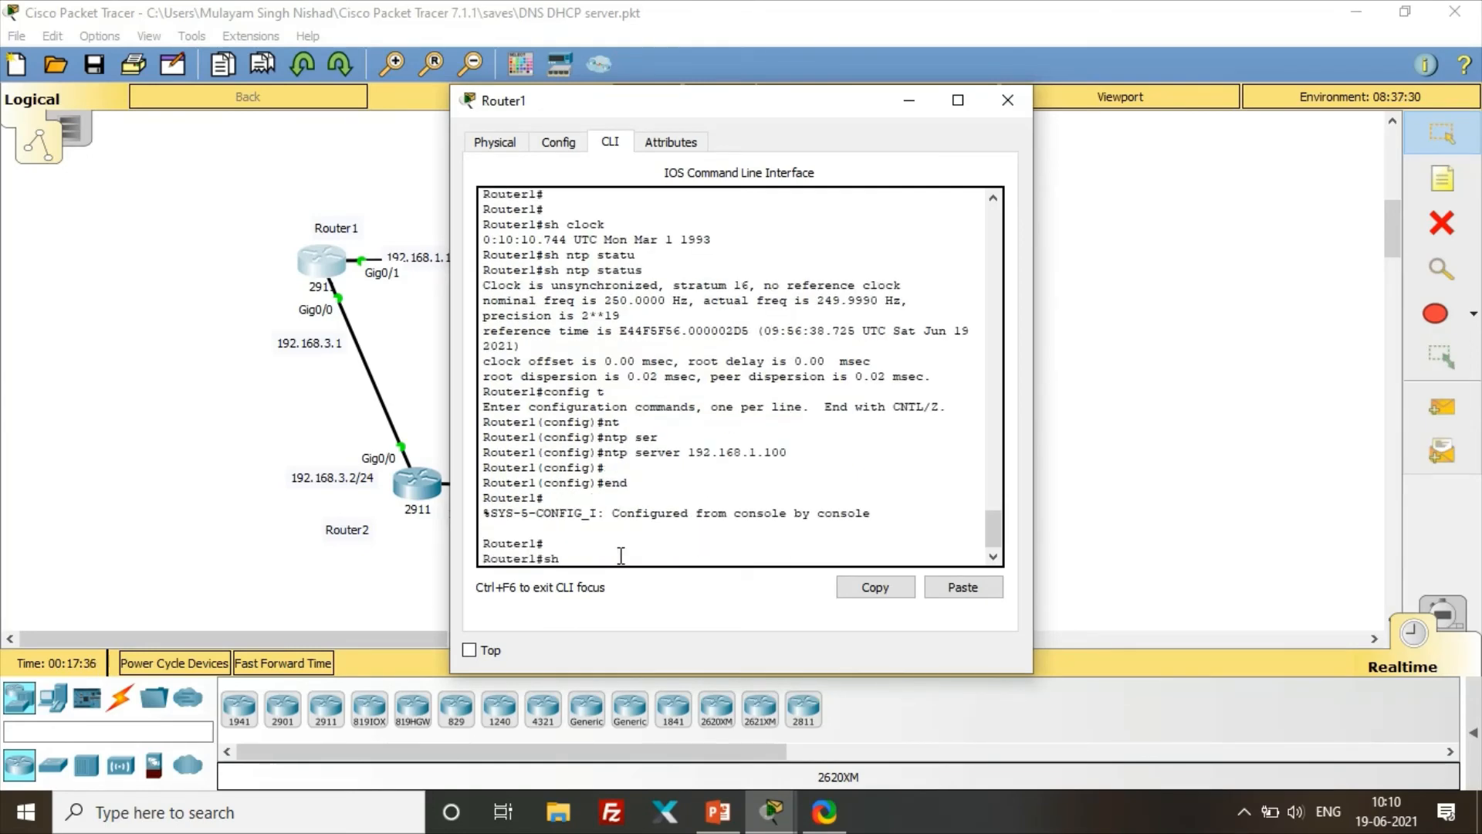
type("ntp stat")
type("u")
key("Tab")
key("Return")
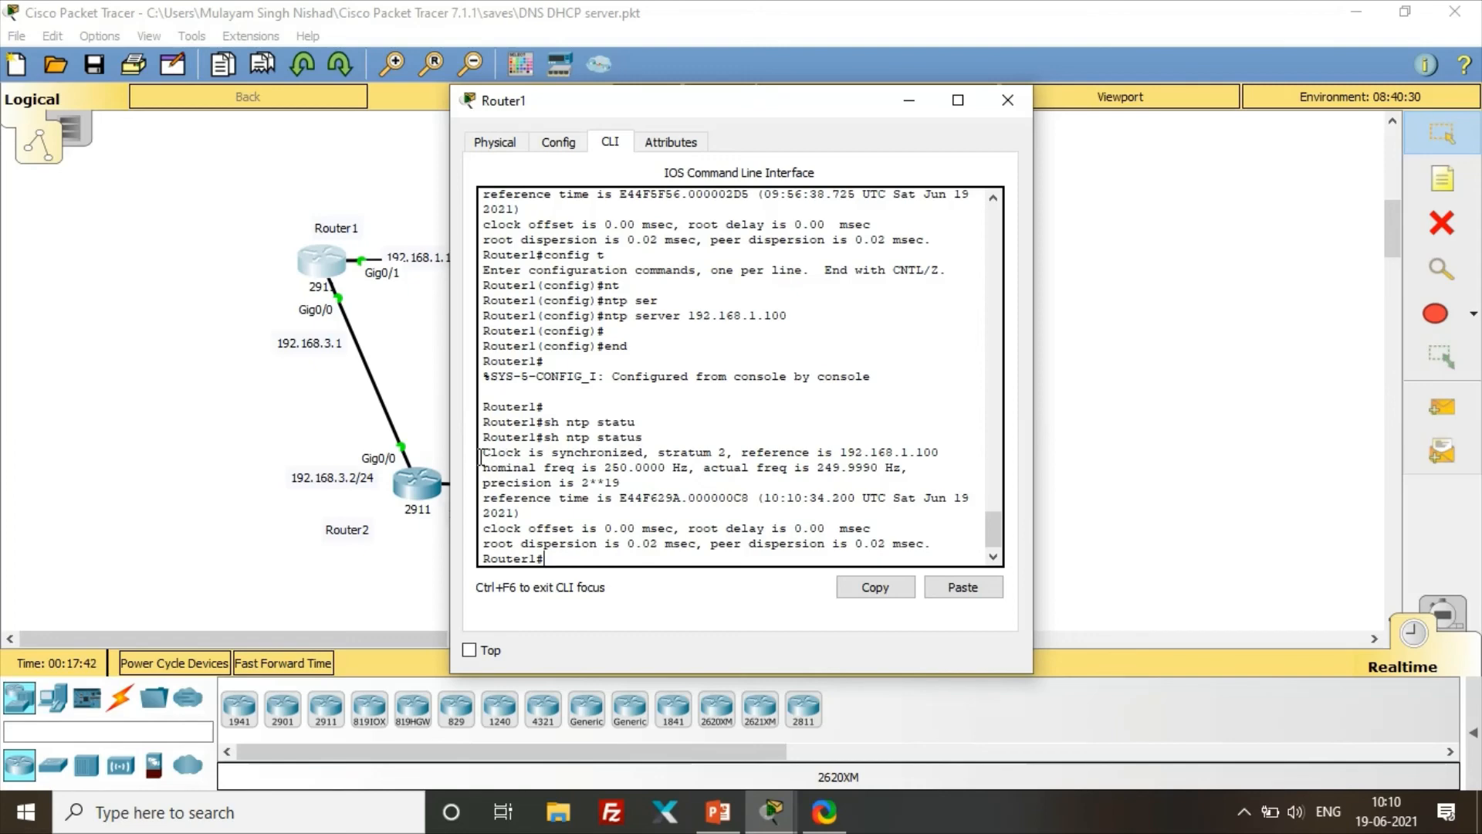
Run sh clock on Router1 and compare the reported time with the computer's date and time.
type("sh clock")
key("Return")
key("Return")
key("Return")
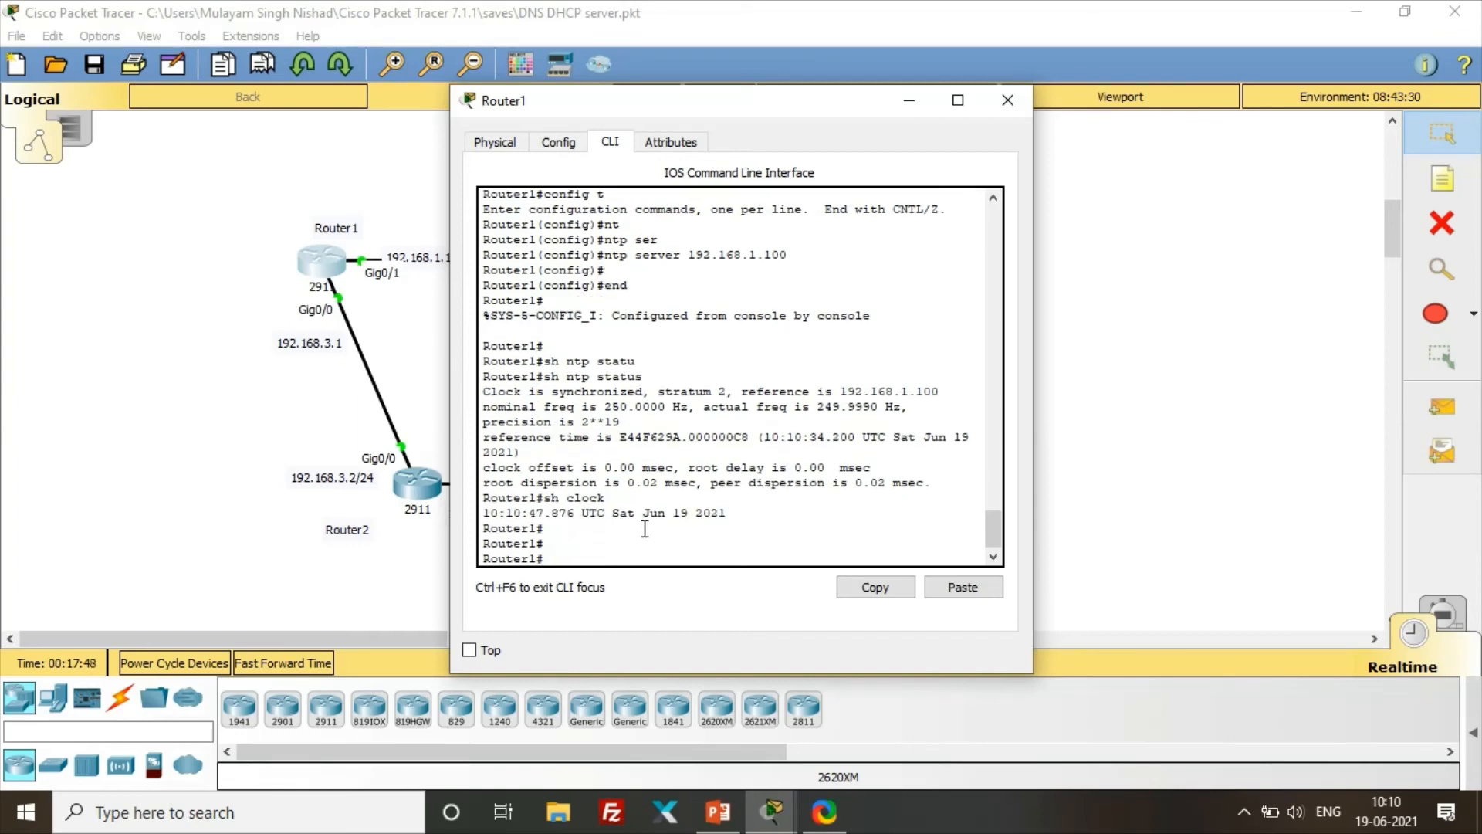
left_click_drag(484, 513, 682, 512)
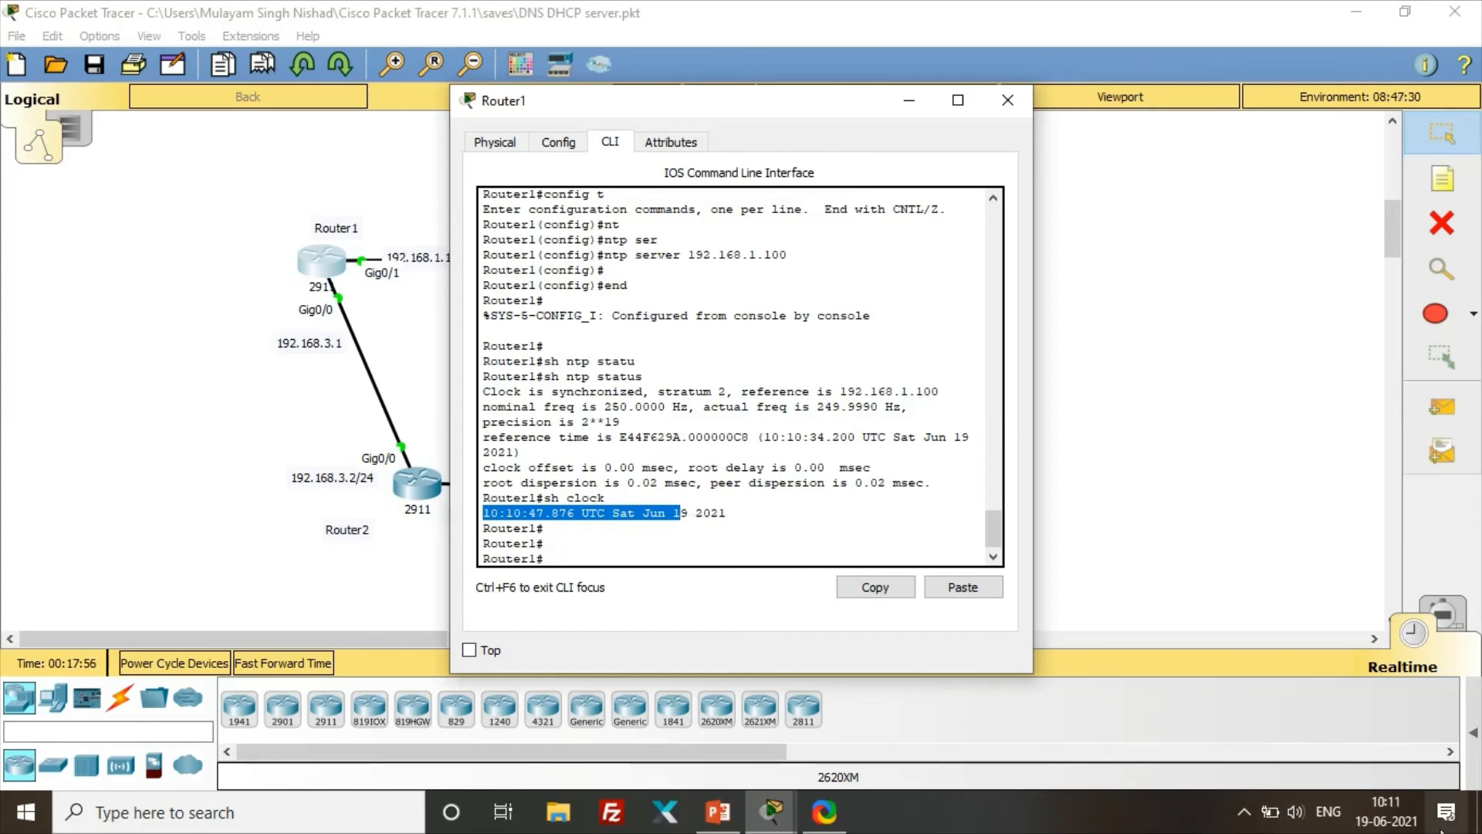
mouse_move(1382, 826)
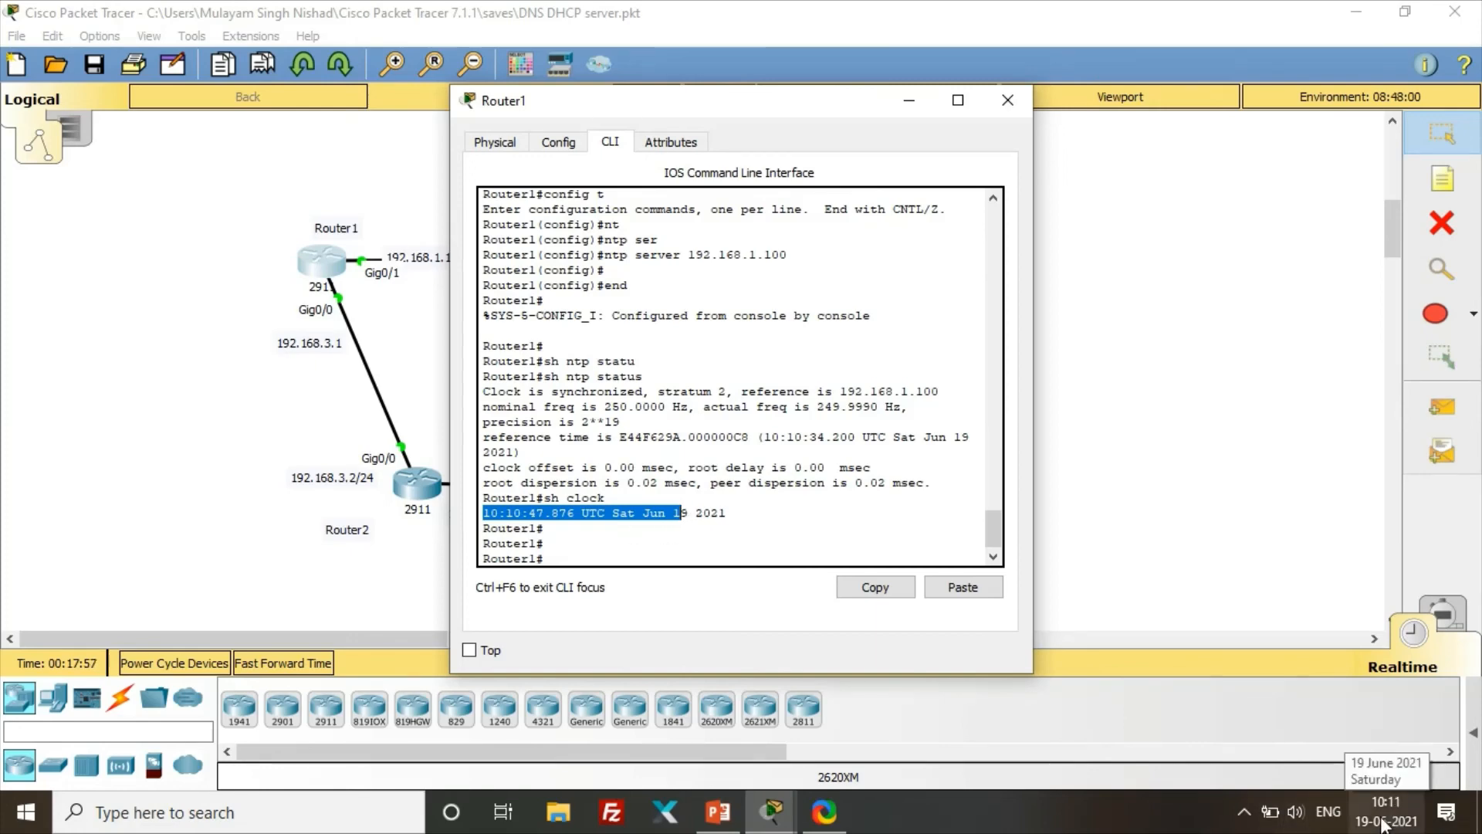
Repeat sh clock on Router1 to check its time against the computer's clock once more, and close Router1's window.
left_click(687, 546)
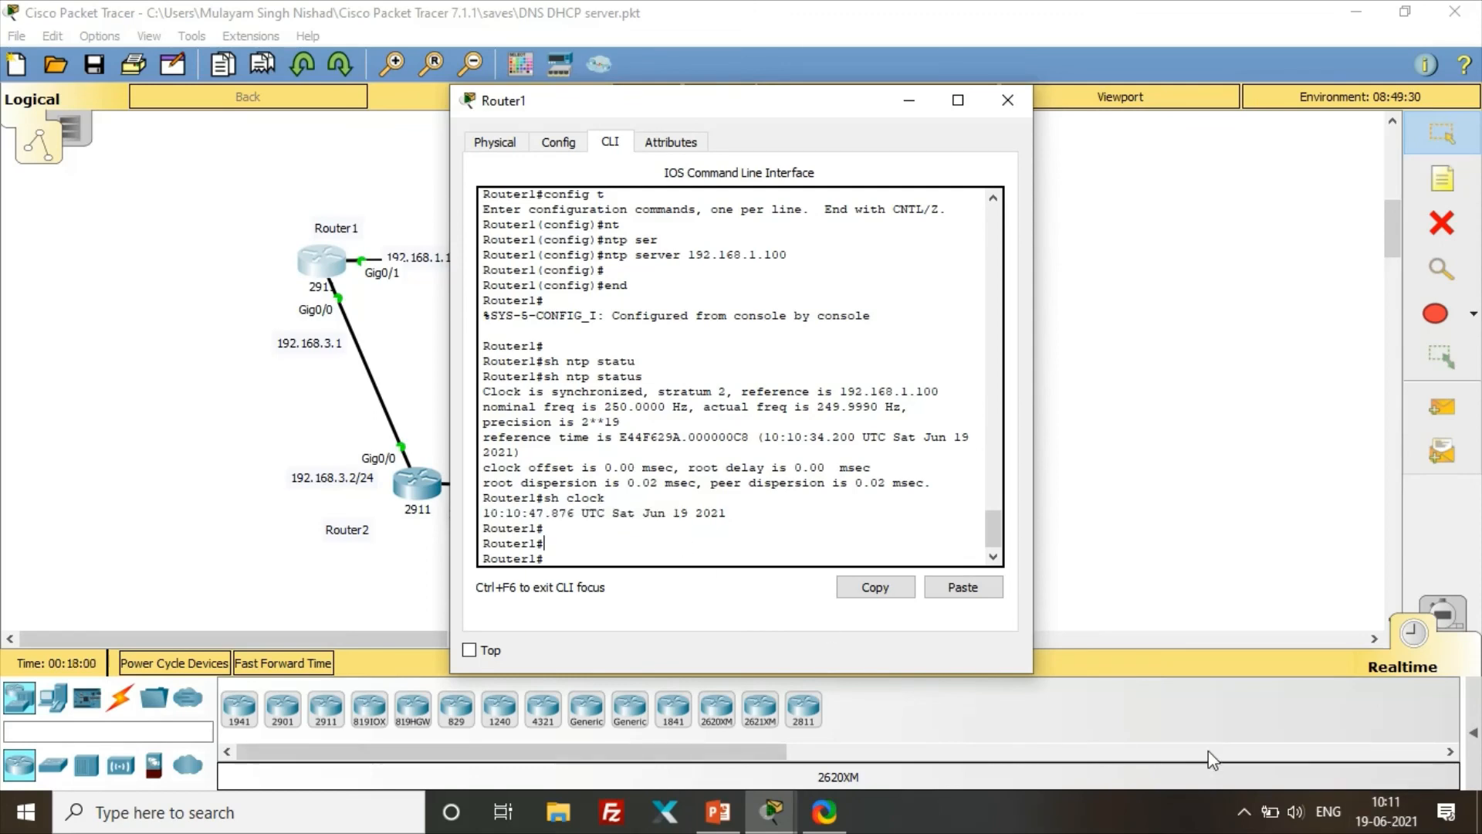
mouse_move(1394, 820)
key("Up")
key("Return")
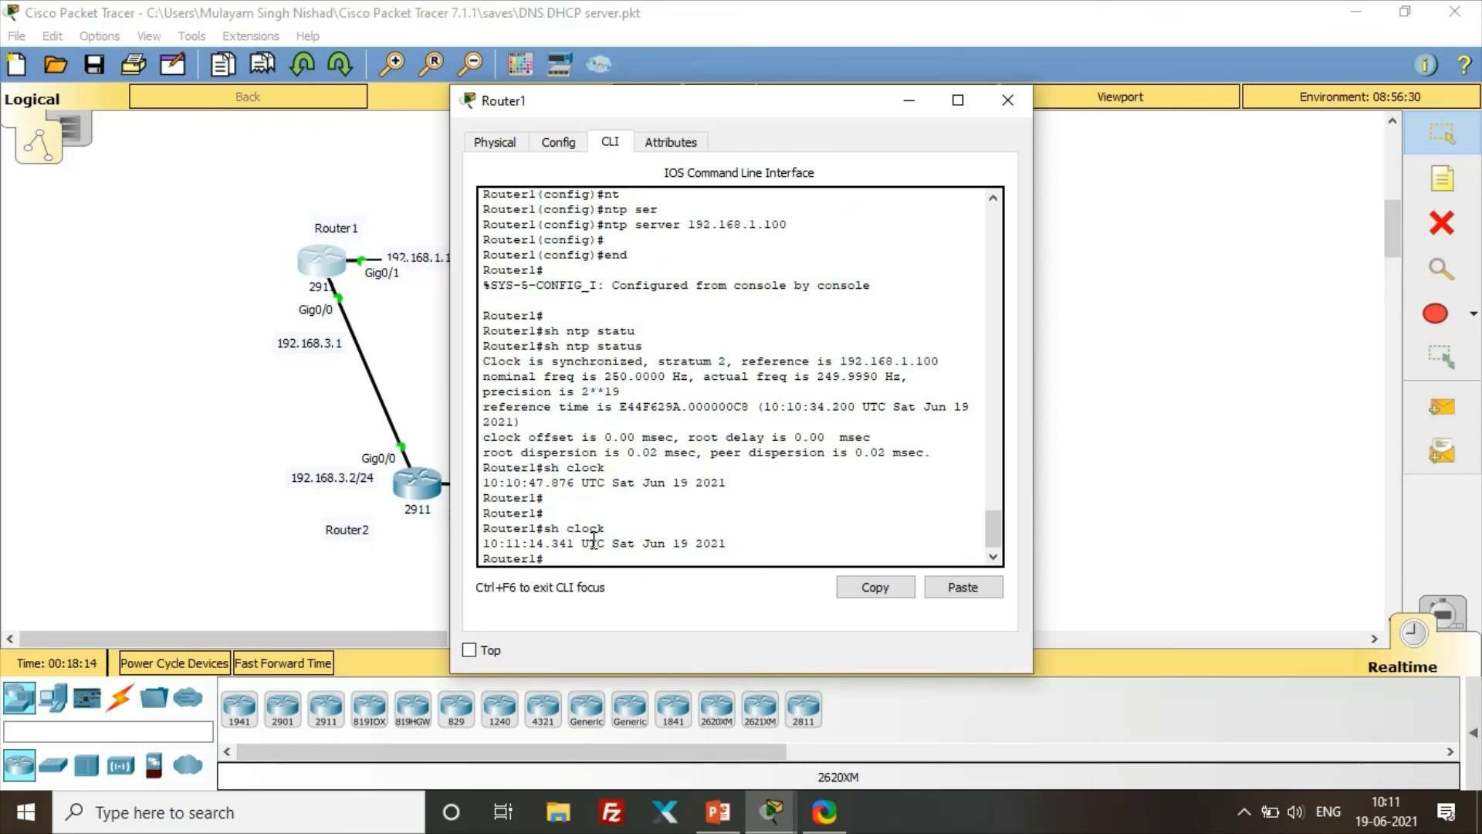
left_click_drag(726, 544, 490, 545)
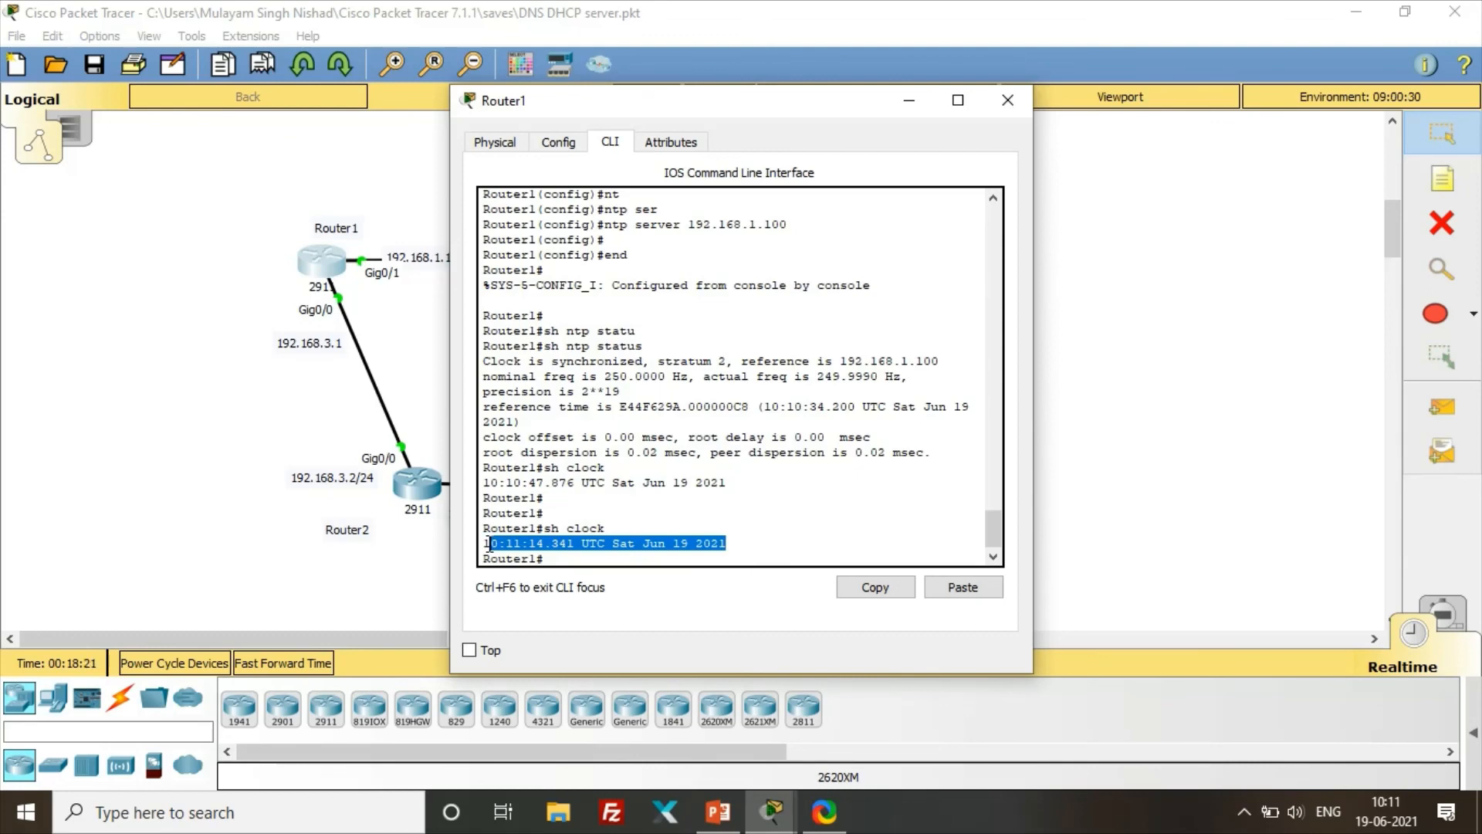
left_click(480, 544)
left_click_drag(481, 545, 597, 544)
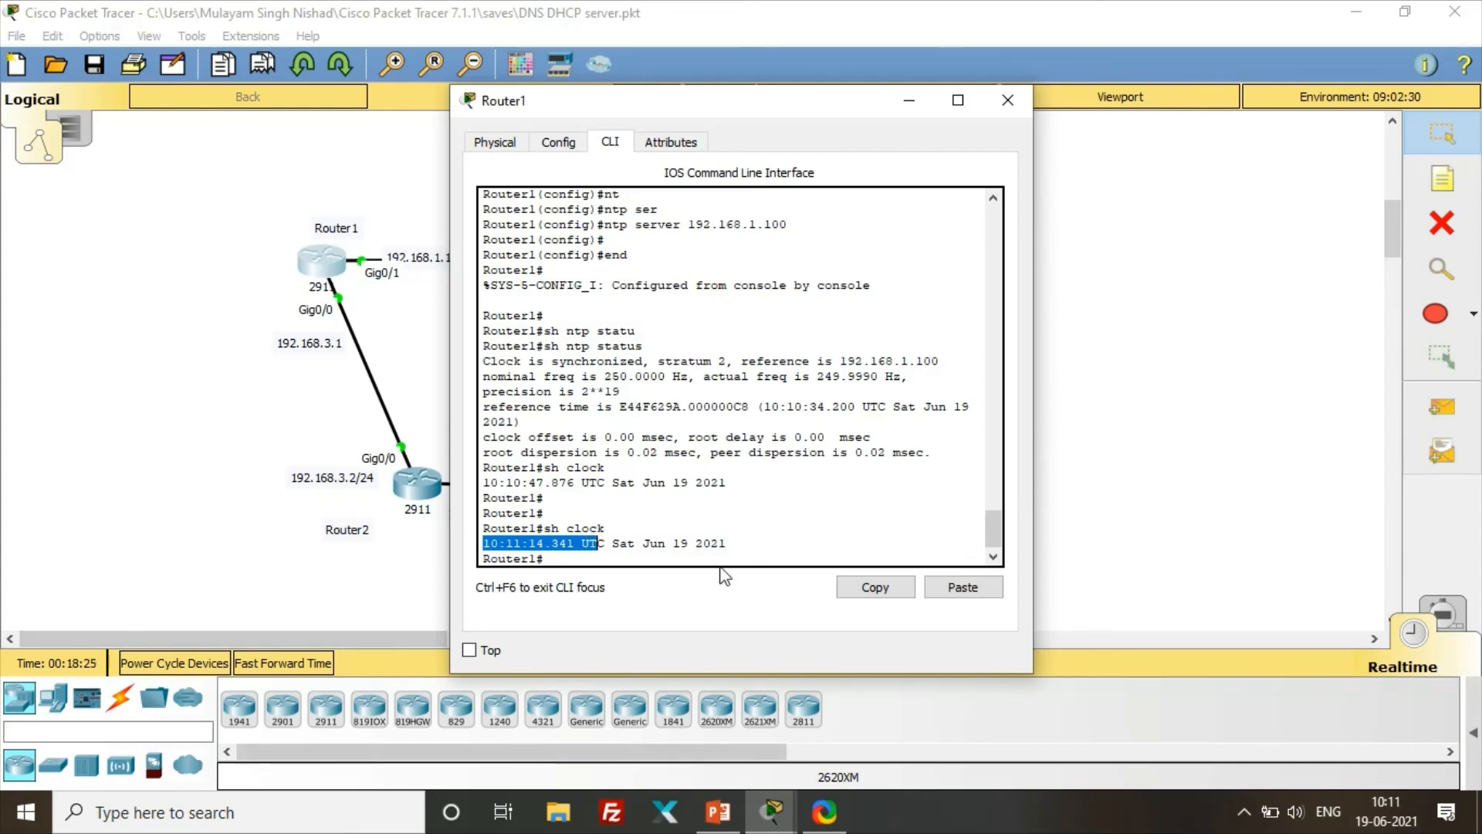
left_click(721, 543)
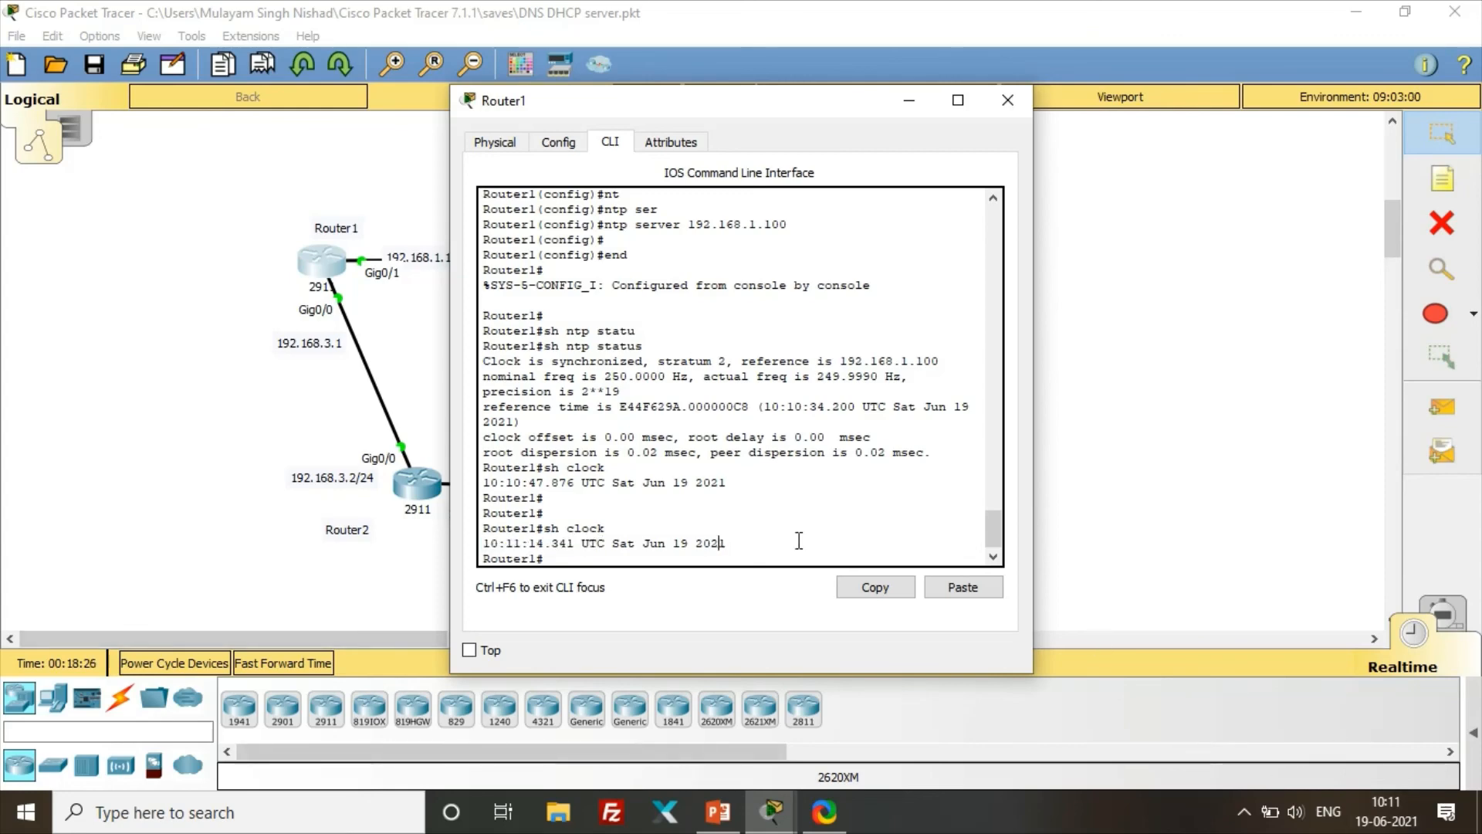
left_click(1001, 99)
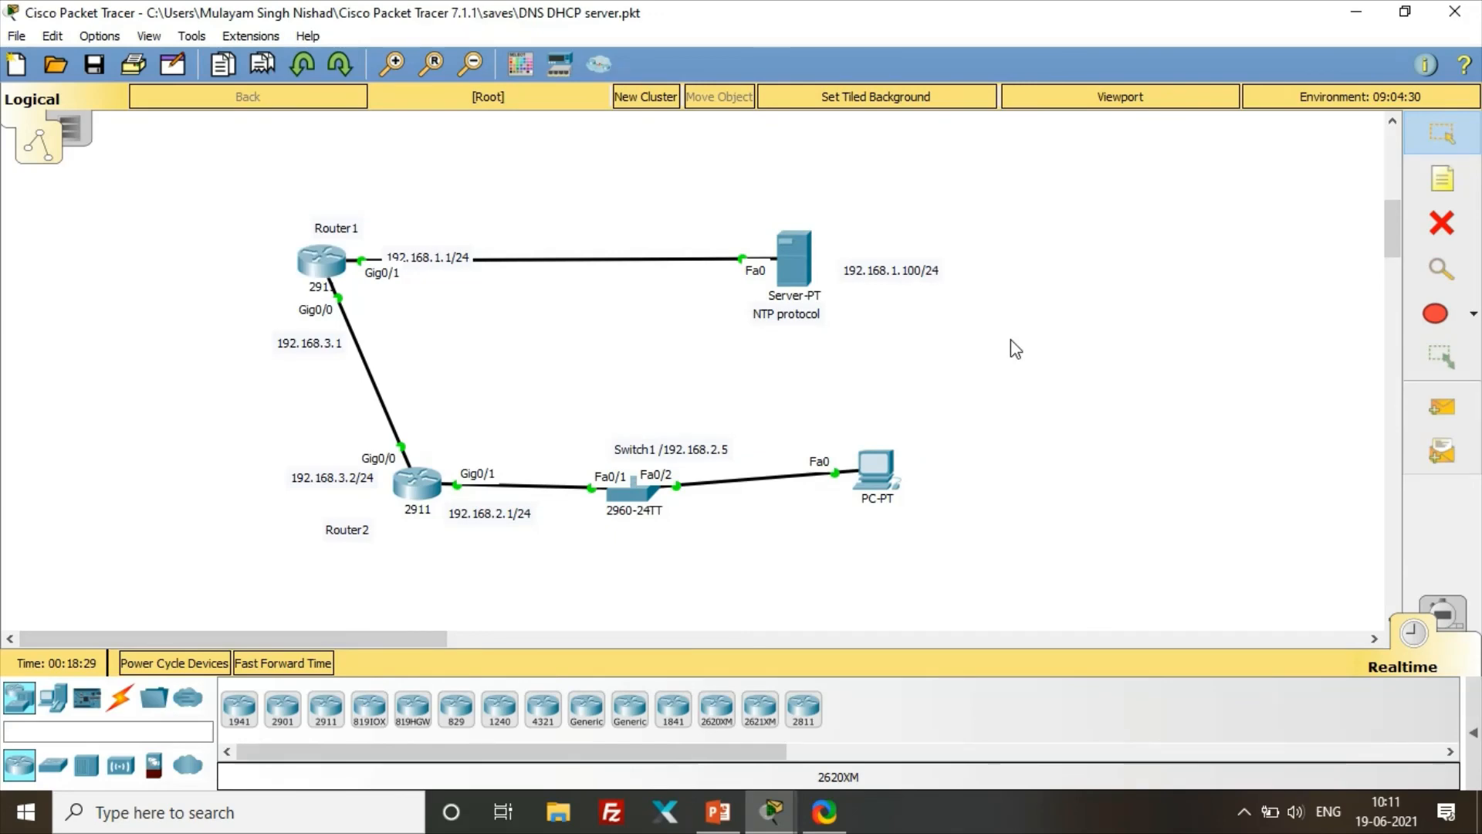